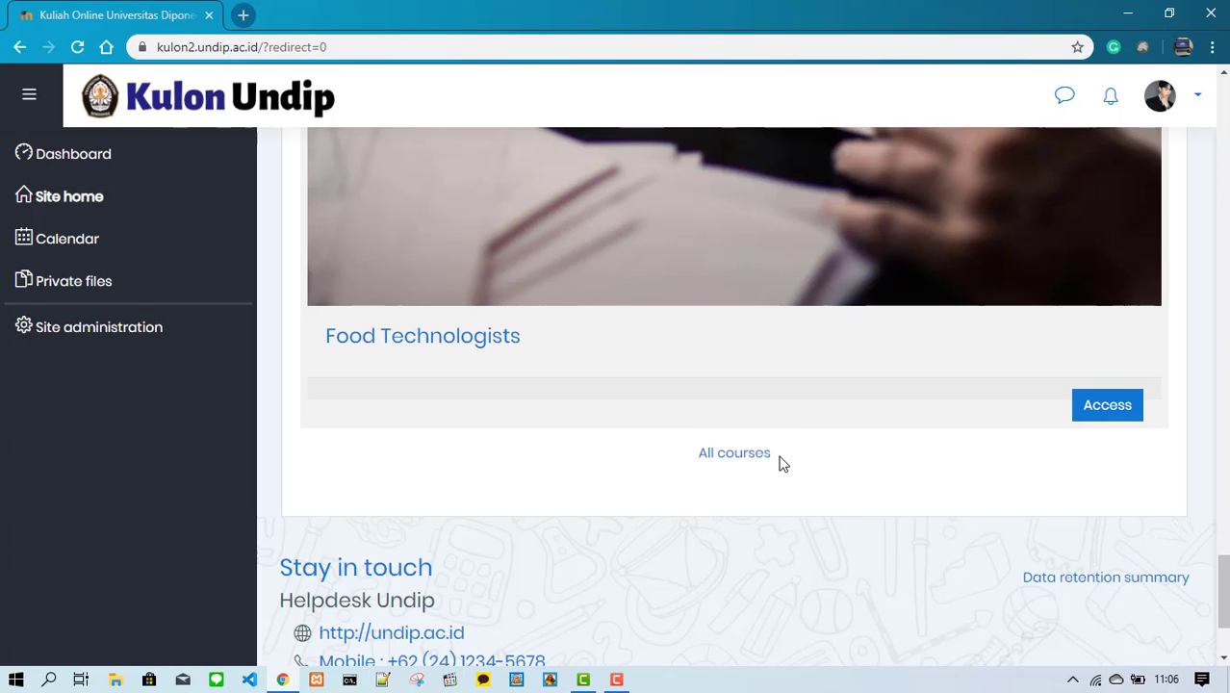
# Open the S1 Teknik Elektro course category under Fakultas Teknik – Faculty of Engineering in [Semester Genap 2019-2020]
pyautogui.click(754, 462)
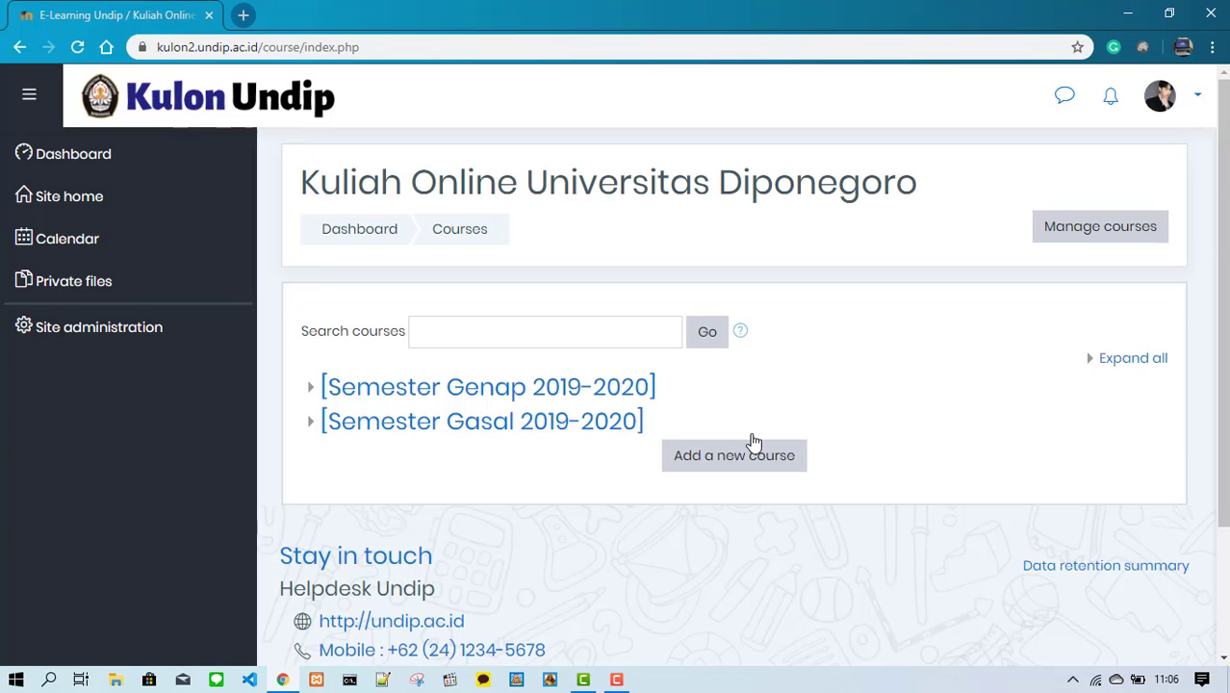
pyautogui.click(631, 396)
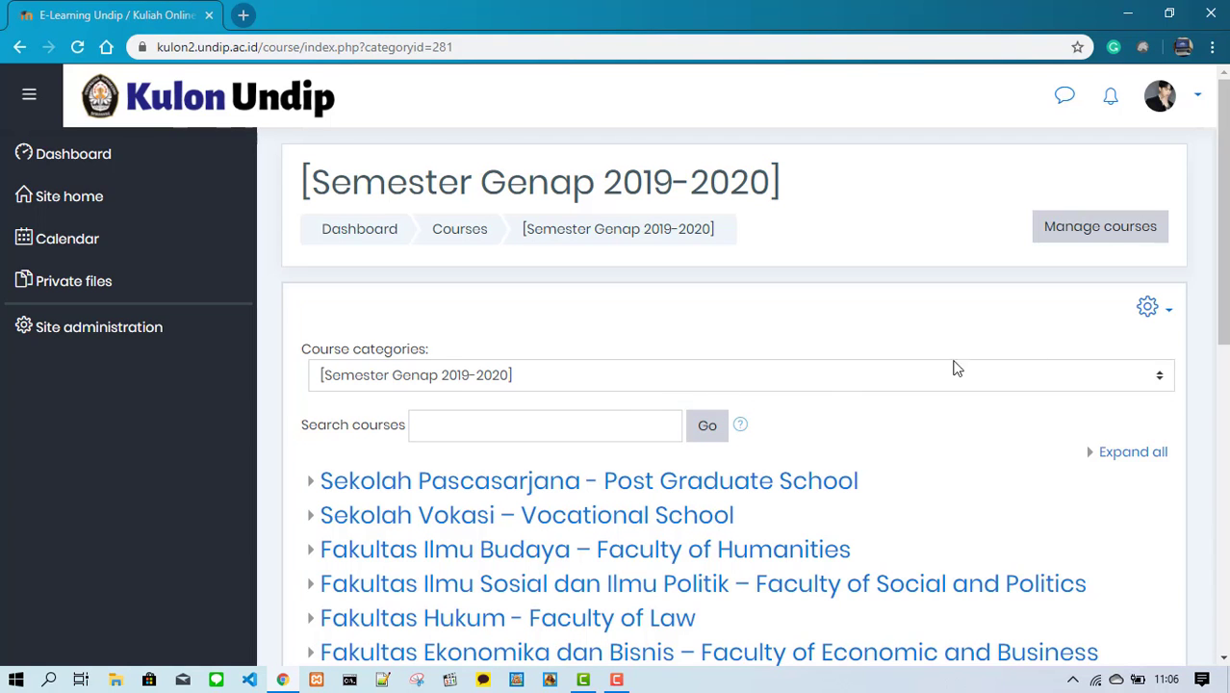
pyautogui.moveTo(1221, 212); pyautogui.dragTo(1222, 421)
pyautogui.click(669, 487)
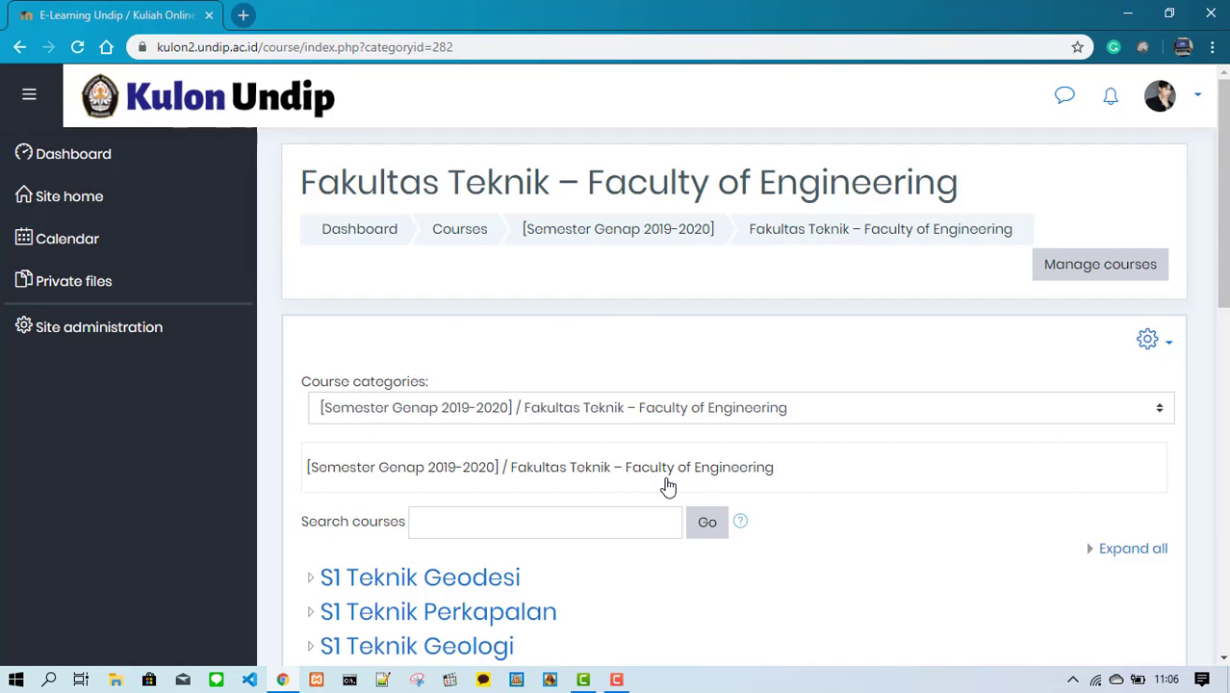
pyautogui.moveTo(1222, 240); pyautogui.dragTo(1222, 512)
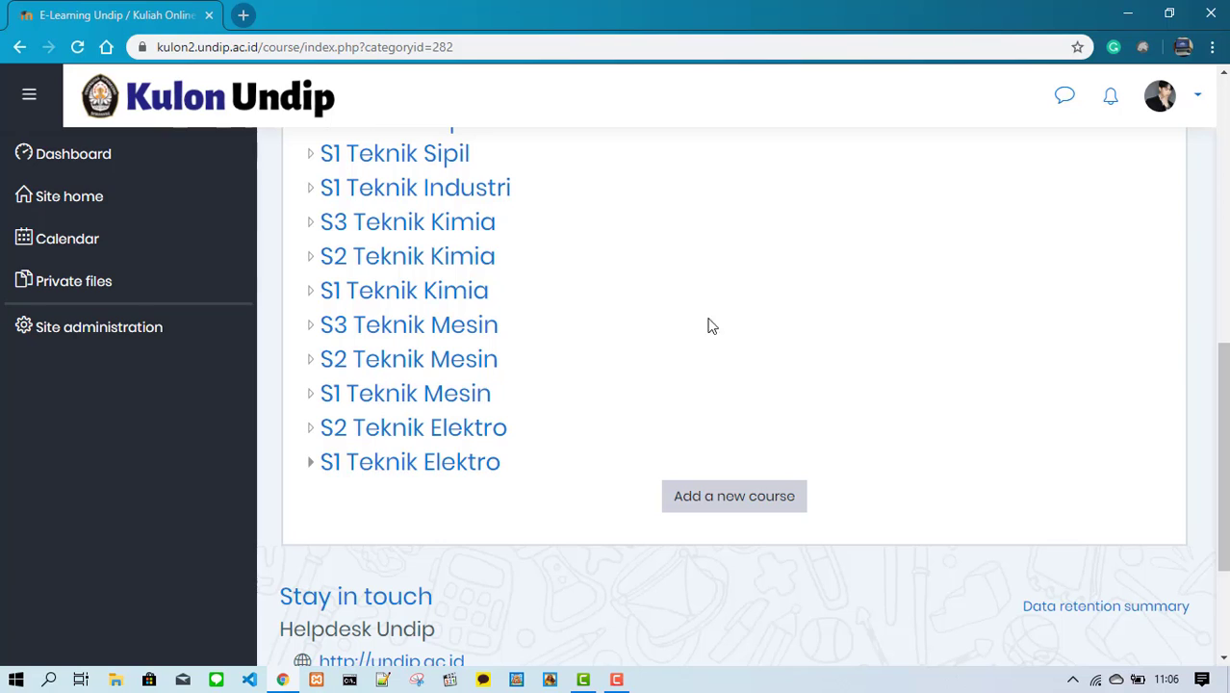
pyautogui.click(498, 470)
pyautogui.scroll(-3, 1017, 252)
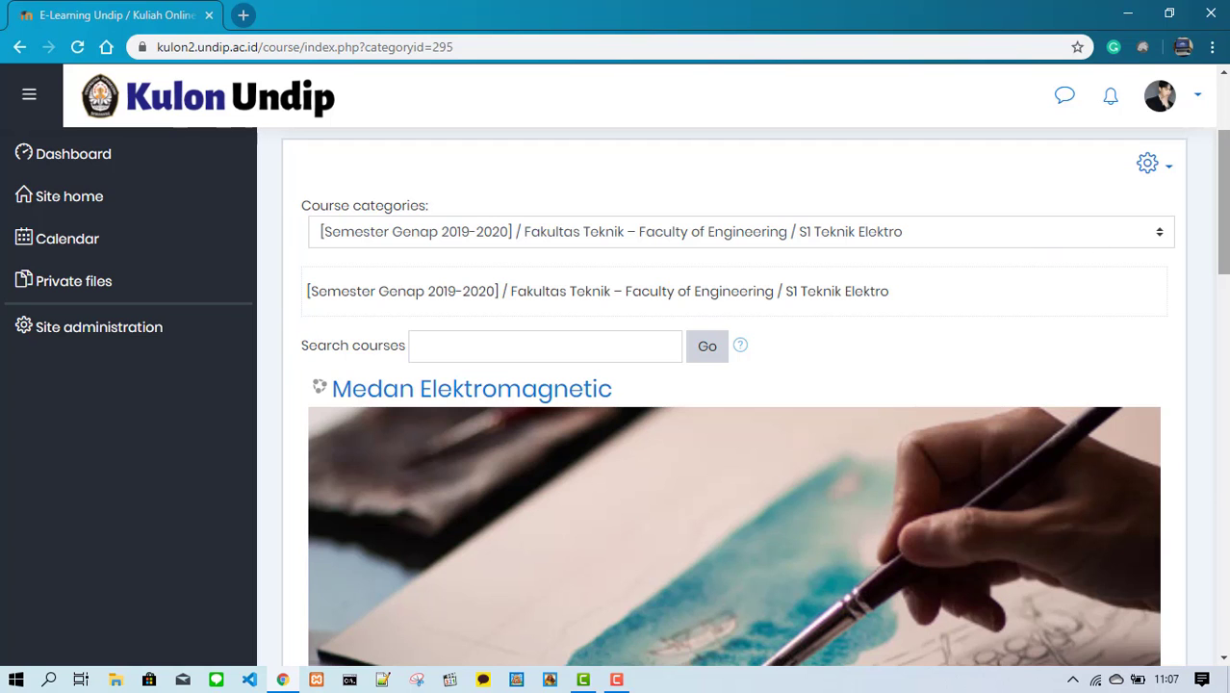
# Start a new course in this category with the full name Sistem Kontrol Analog and the short name SKA
pyautogui.moveTo(1222, 218); pyautogui.dragTo(1226, 573)
pyautogui.click(758, 371)
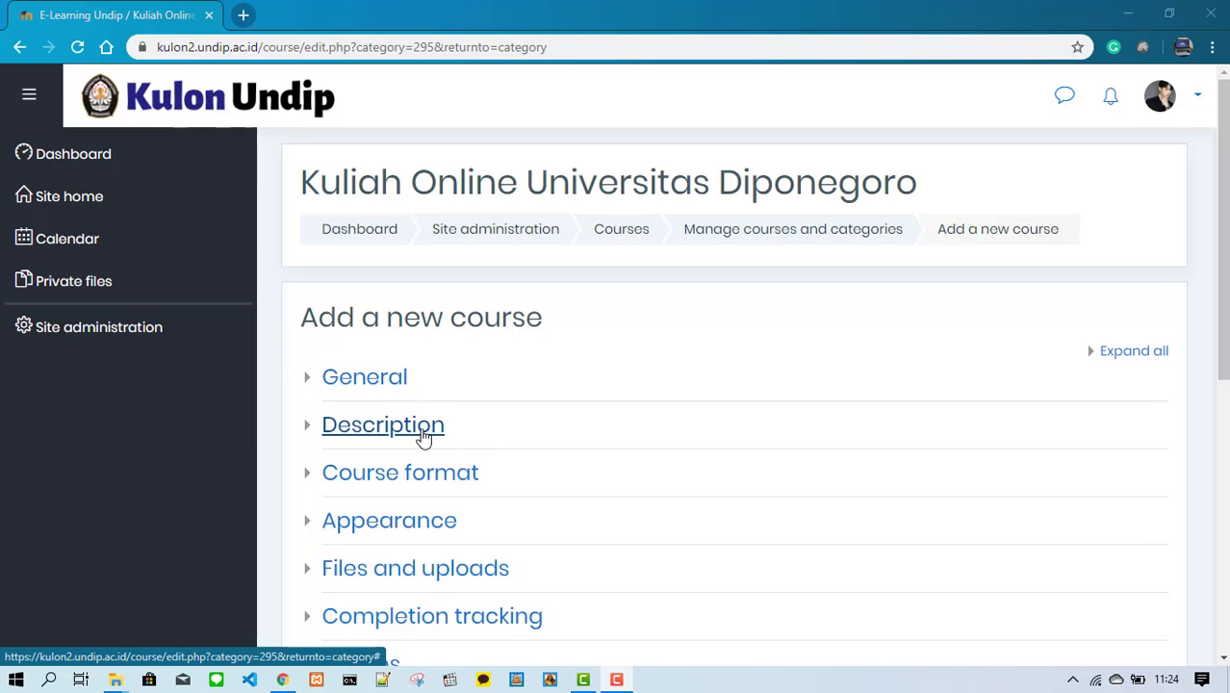
pyautogui.click(309, 378)
pyautogui.scroll(-2, 1193, 298)
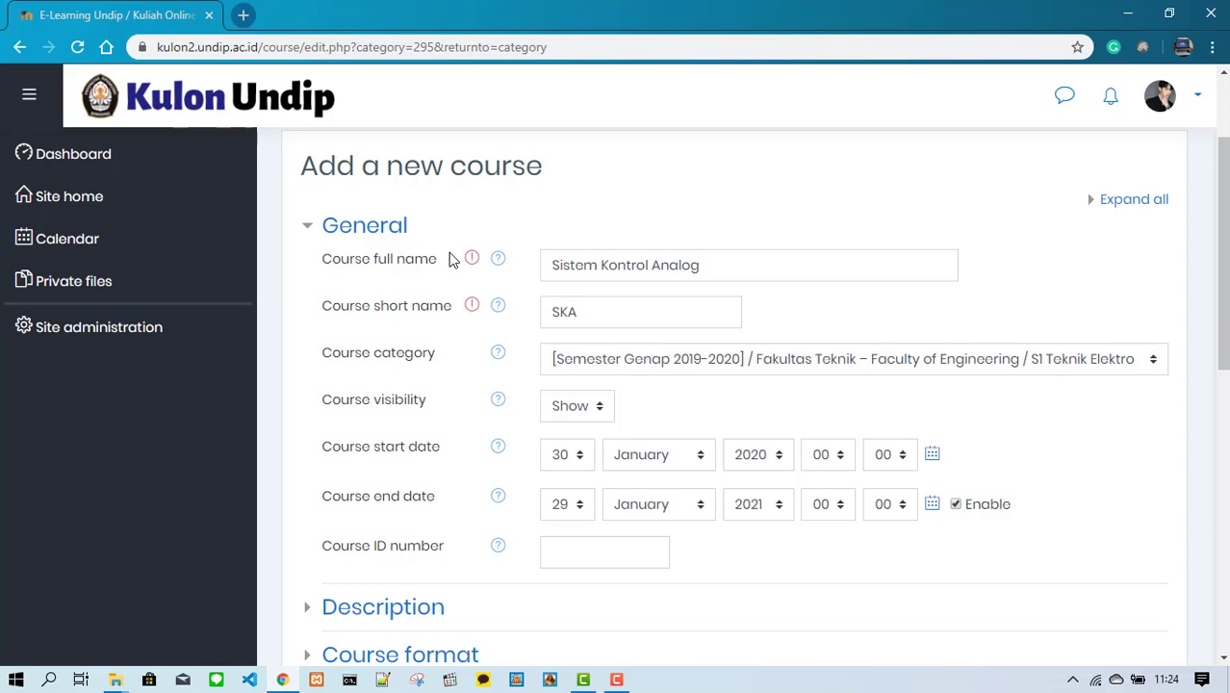
pyautogui.click(685, 265)
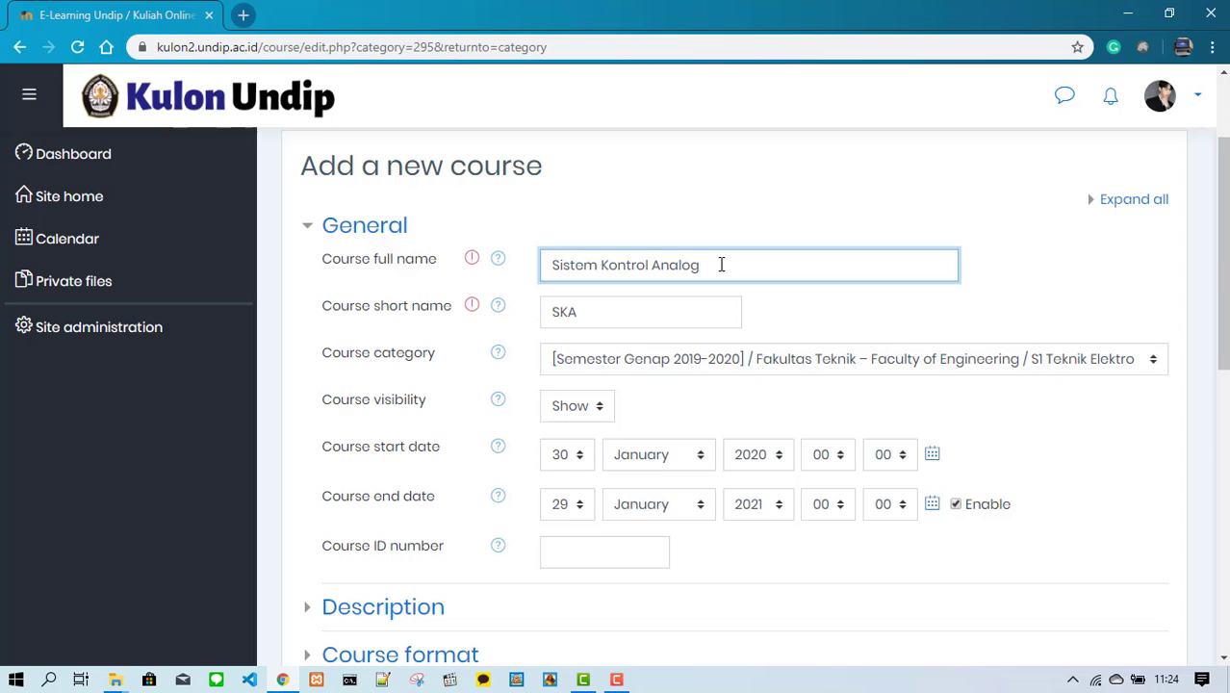
pyautogui.click(641, 319)
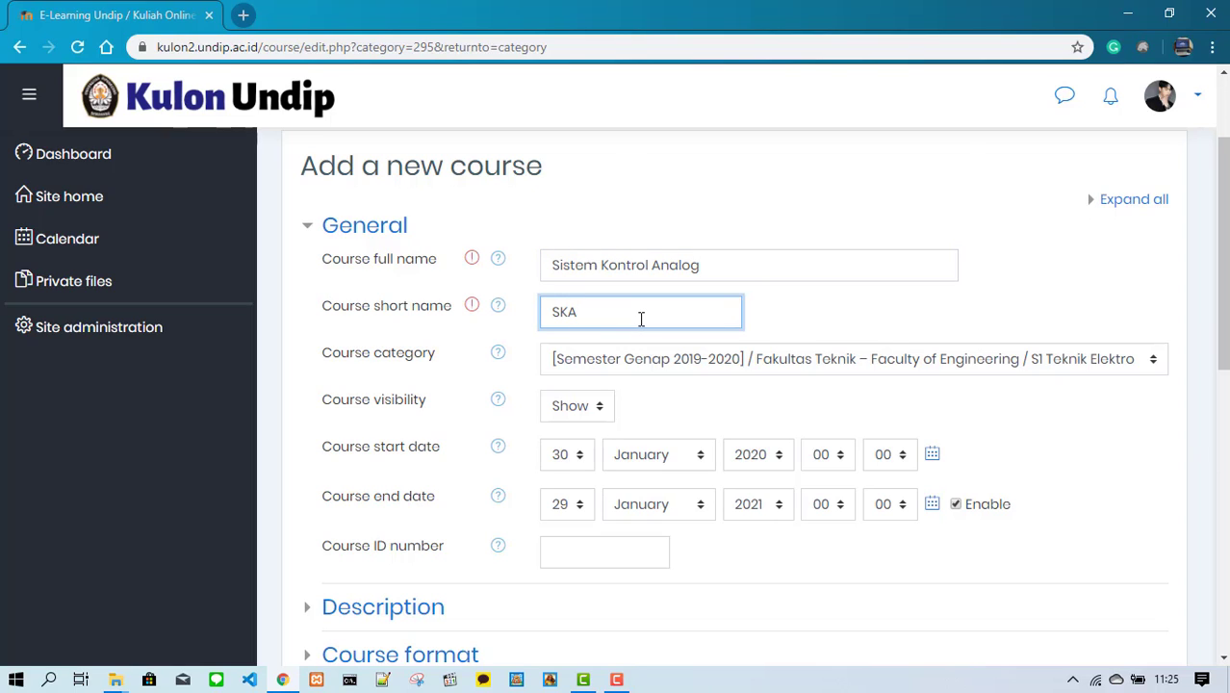
pyautogui.click(472, 361)
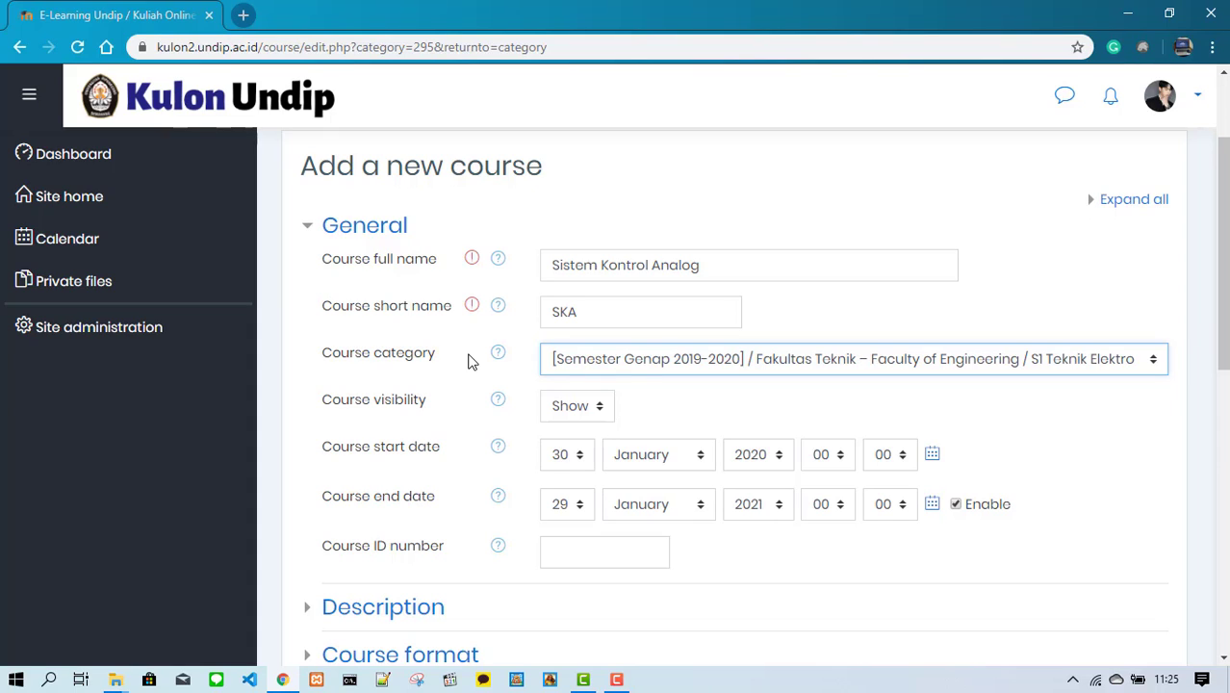
# Try the Hide option for the course visibility and return it to Show
pyautogui.click(603, 404)
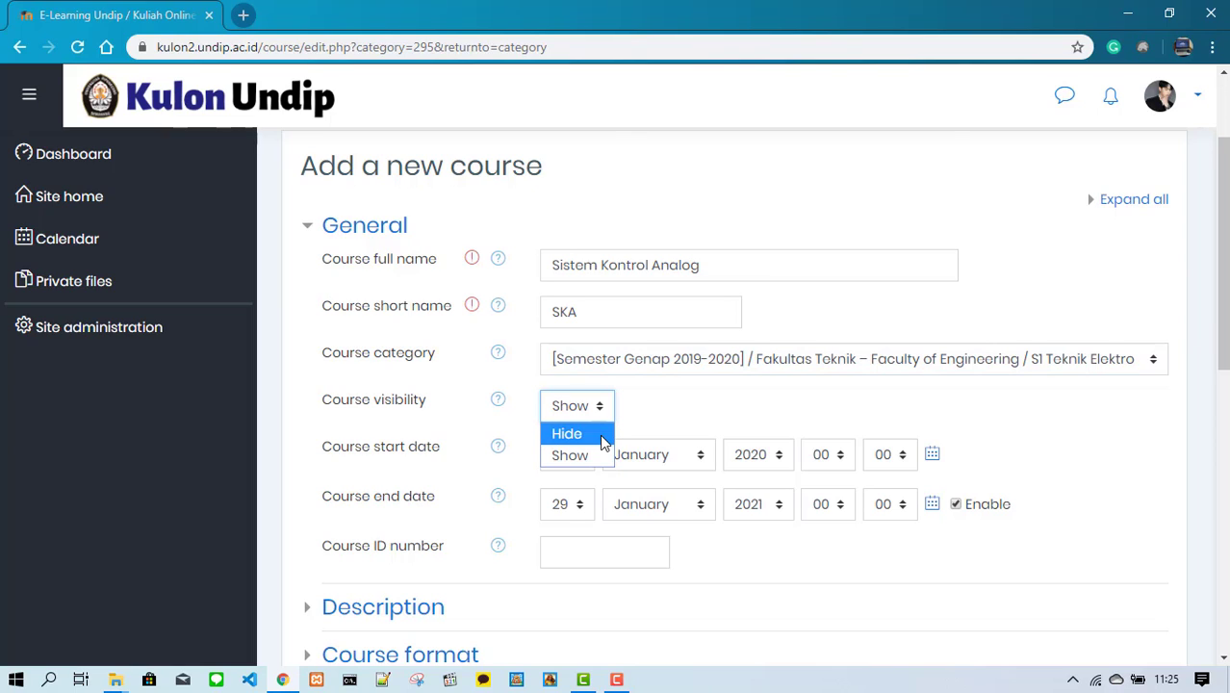
pyautogui.click(595, 454)
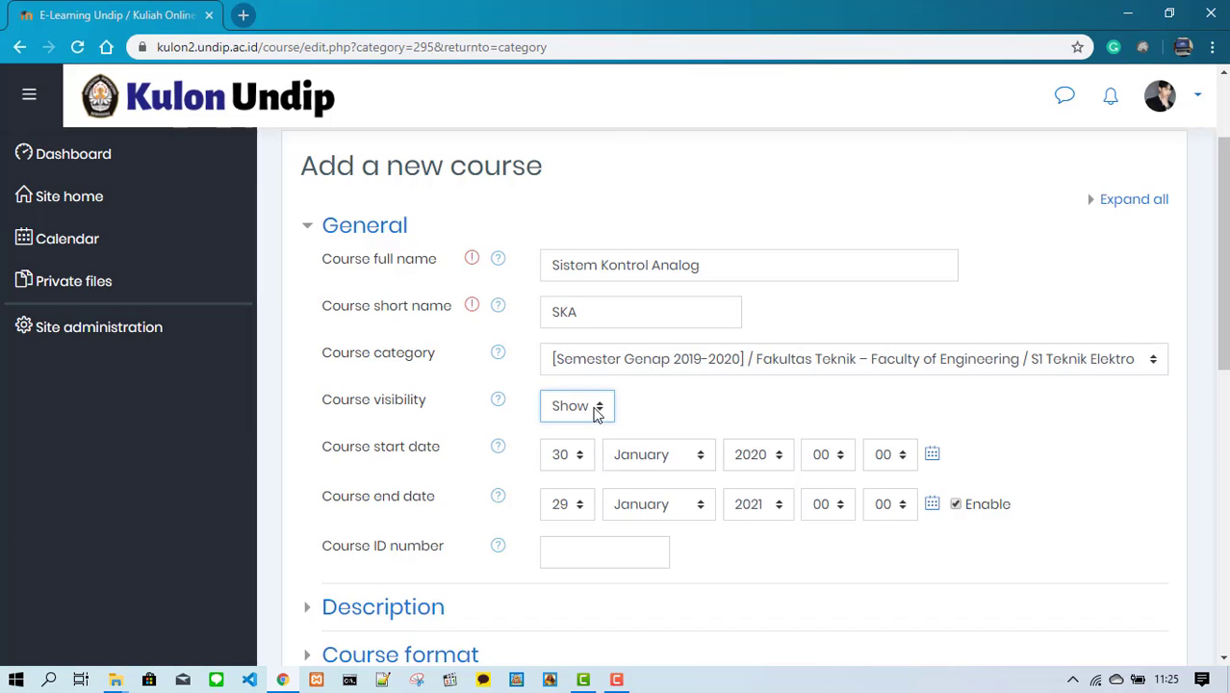
pyautogui.click(596, 406)
pyautogui.click(592, 432)
pyautogui.click(605, 406)
pyautogui.click(593, 453)
# Set the course start date to day 10 of February
pyautogui.click(582, 454)
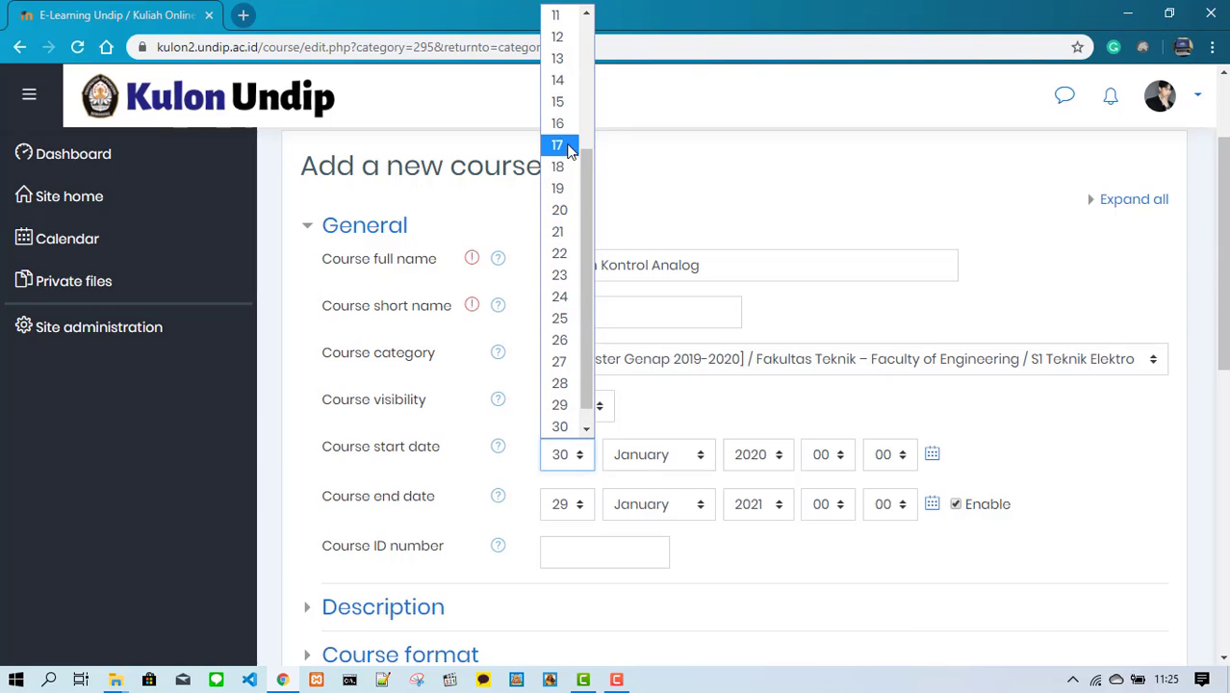
pyautogui.moveTo(587, 220); pyautogui.dragTo(583, 158)
pyautogui.click(558, 115)
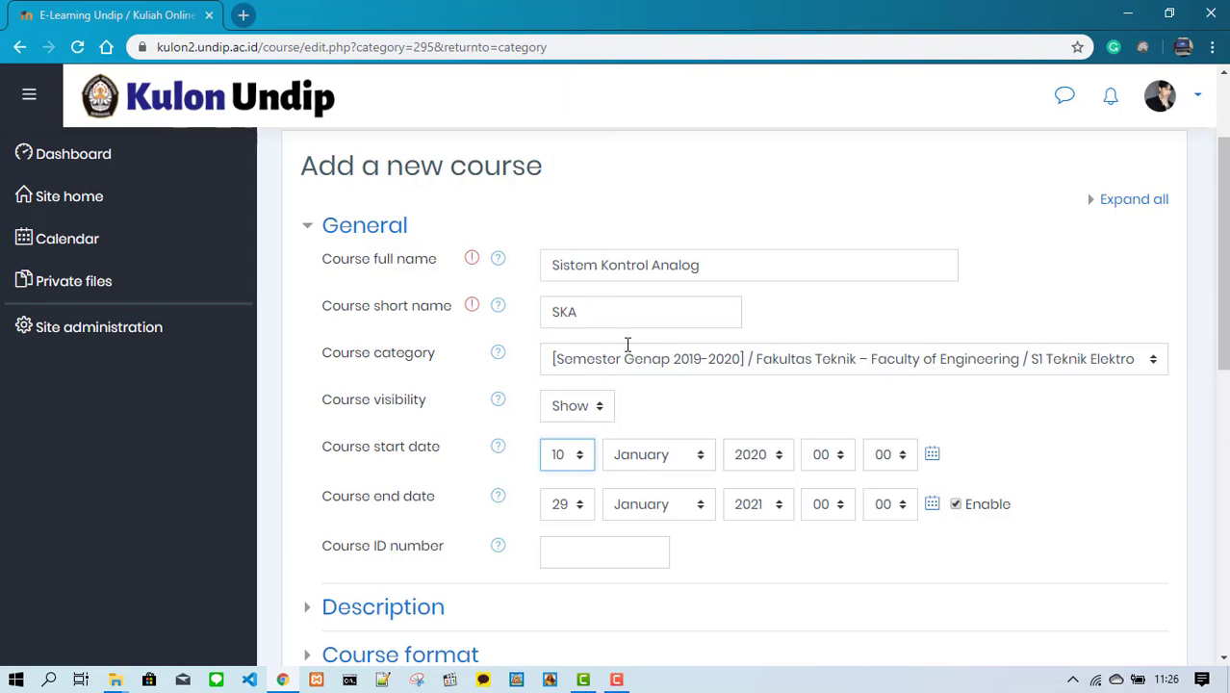
pyautogui.click(704, 456)
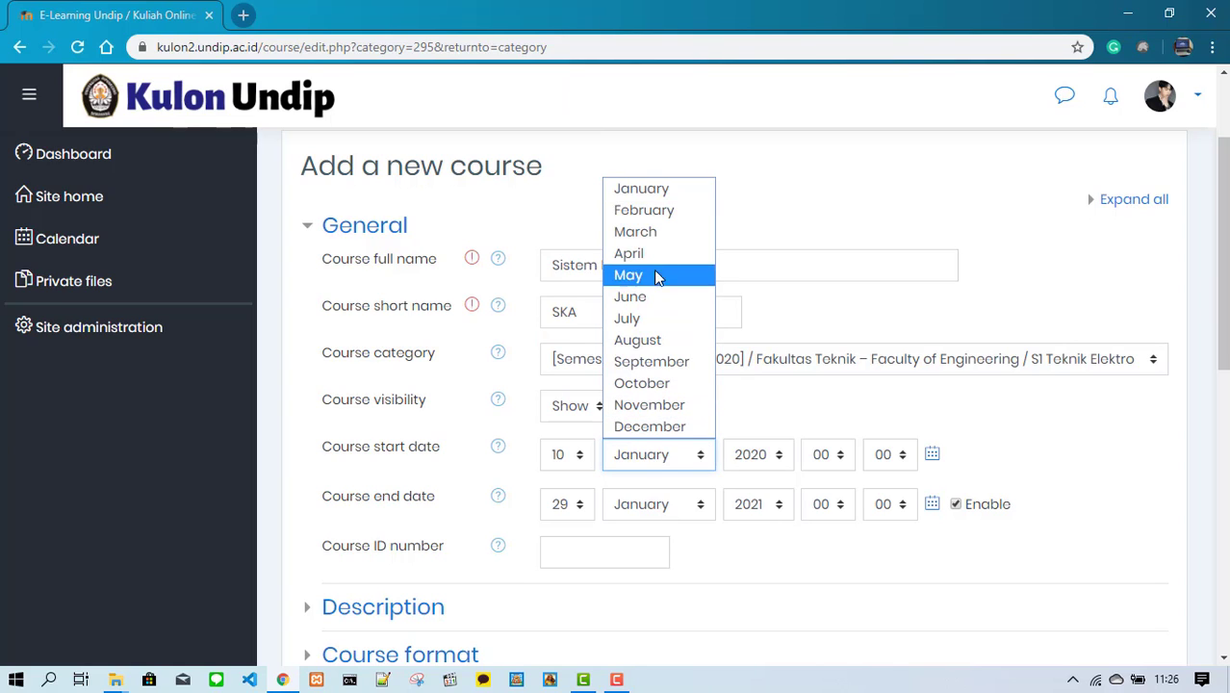
pyautogui.click(654, 211)
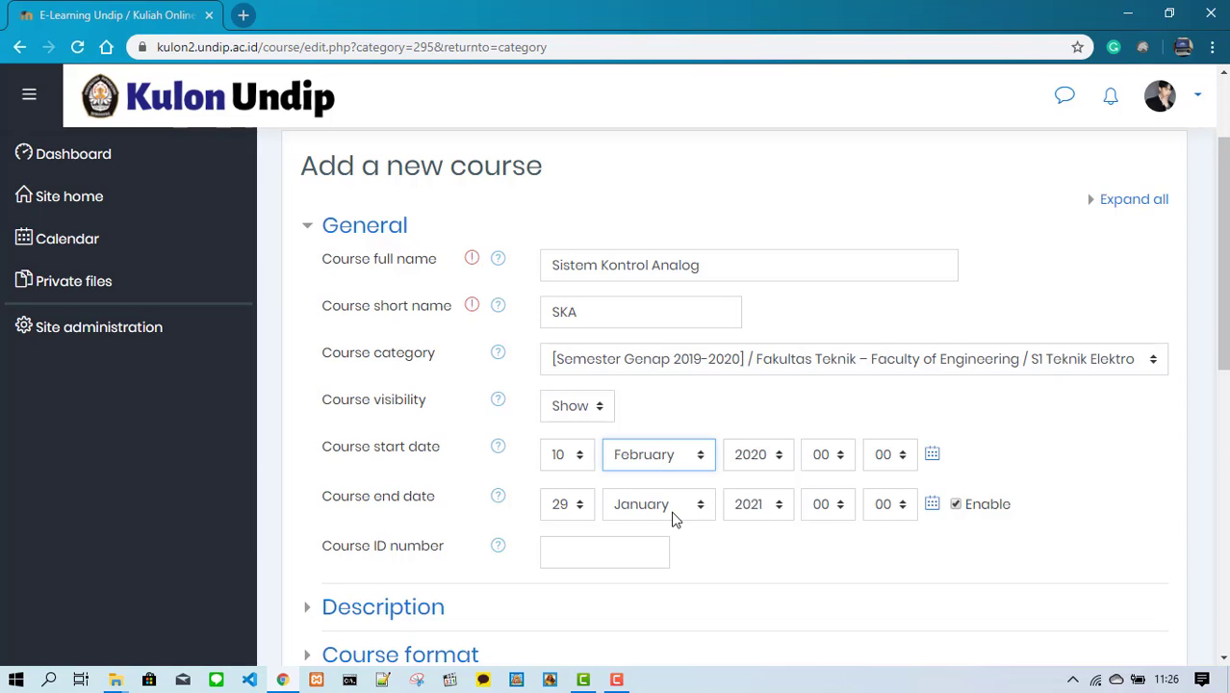
# Disable the course end date and set the course ID number to TEL21-522
pyautogui.click(954, 504)
pyautogui.click(647, 555)
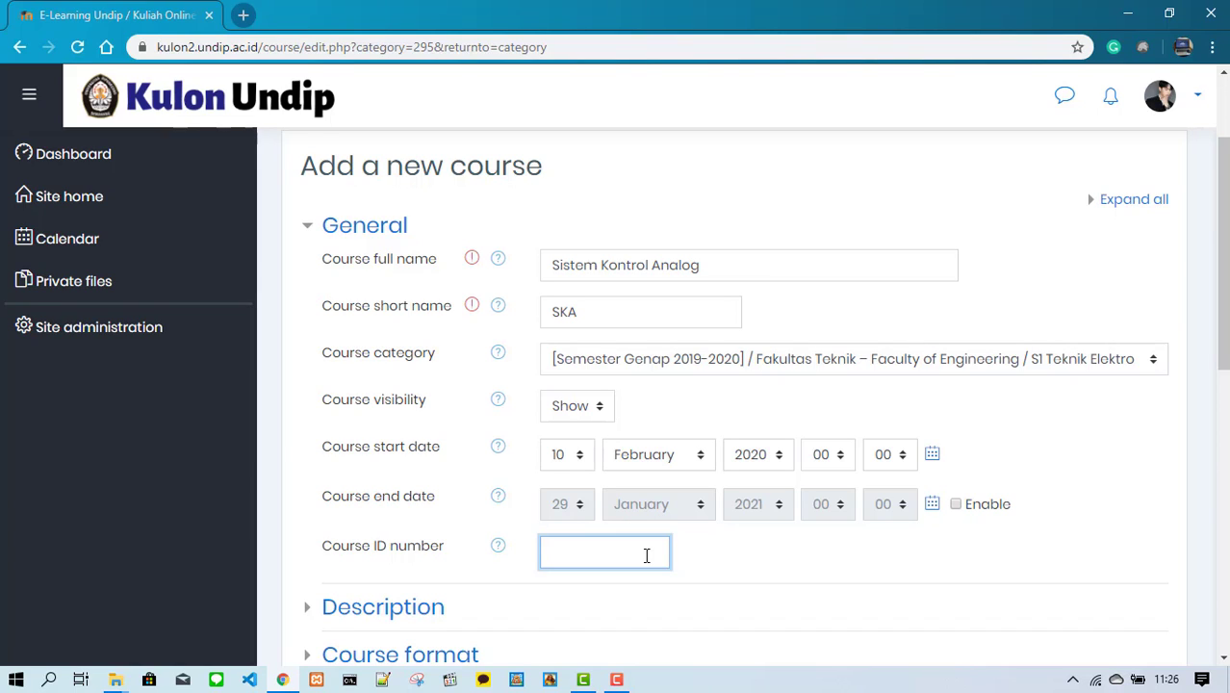
pyautogui.write('TEL21-522')
# Fill in the course summary under Description with the text beginning "Mata kuliah ini berisi konsep-konsep tentang Karakteristik Sistem dalam Tanggapan Waktu"
pyautogui.click(311, 609)
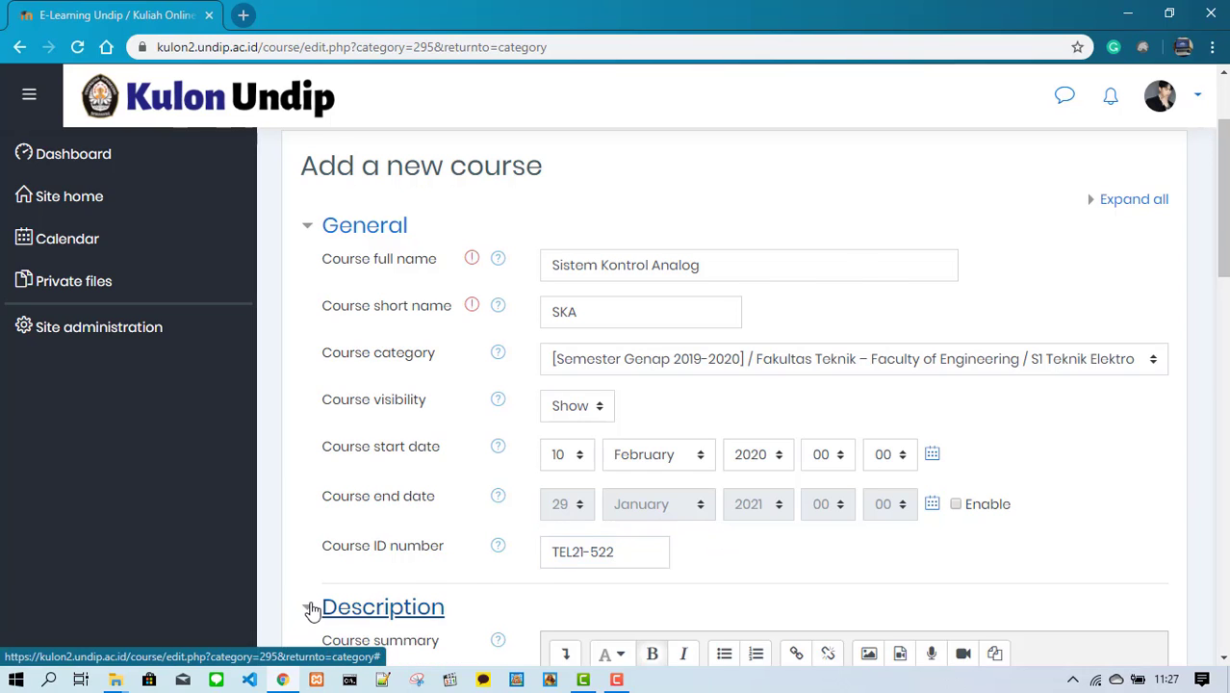
pyautogui.scroll(-5, 311, 609)
pyautogui.write('Mata kuliah ini berisi konsep-konsep tentang Karakteristik Sistem dalam Tanggapan Waktu; Spesifikasi Desain Sistem Kontrol (stabilitas, sensitivitas, disturbance rejection); Analisa Error; Metode analisa: Root Locus, Diagram Bode, Diagram Nyquist; Desain Kompensator; Analisa Sistem Nonlinier, Konsep Kestabilan Lyapunov.')
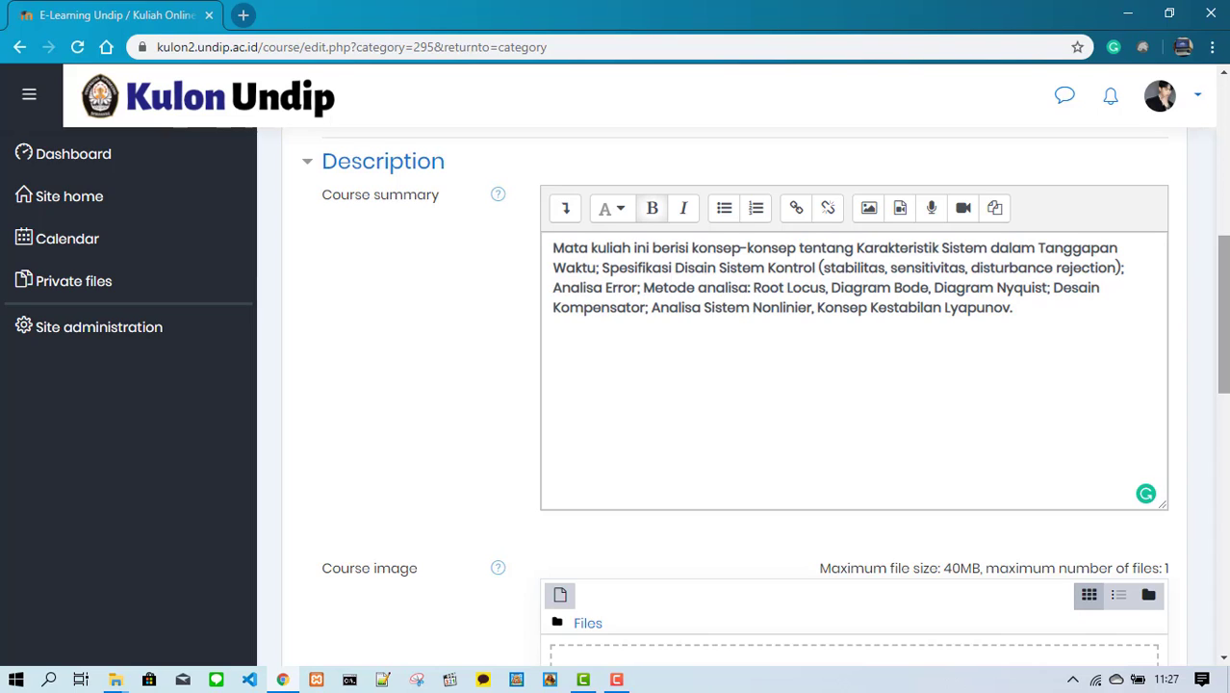
pyautogui.click(1058, 313)
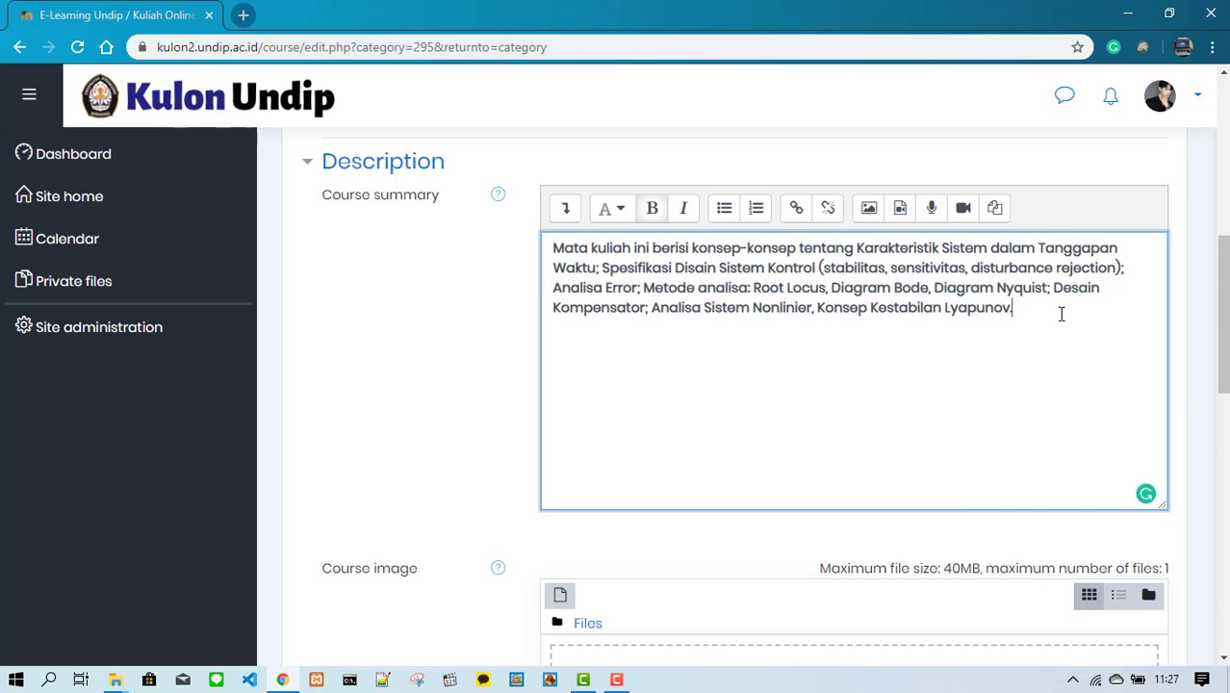
pyautogui.moveTo(553, 247); pyautogui.dragTo(1015, 311)
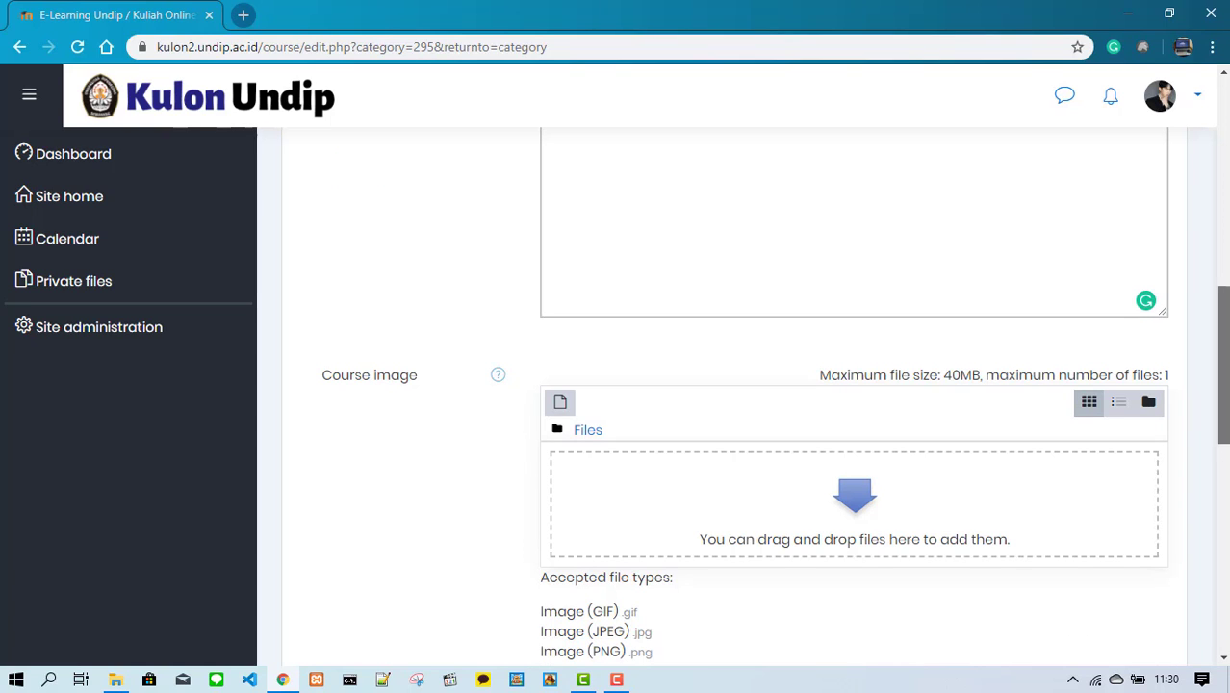
# Upload the picture WhatsApp Image 2020-01-28 at 16.48.31 from the bismillah KP folder as the course image
pyautogui.scroll(-2, 760, 433)
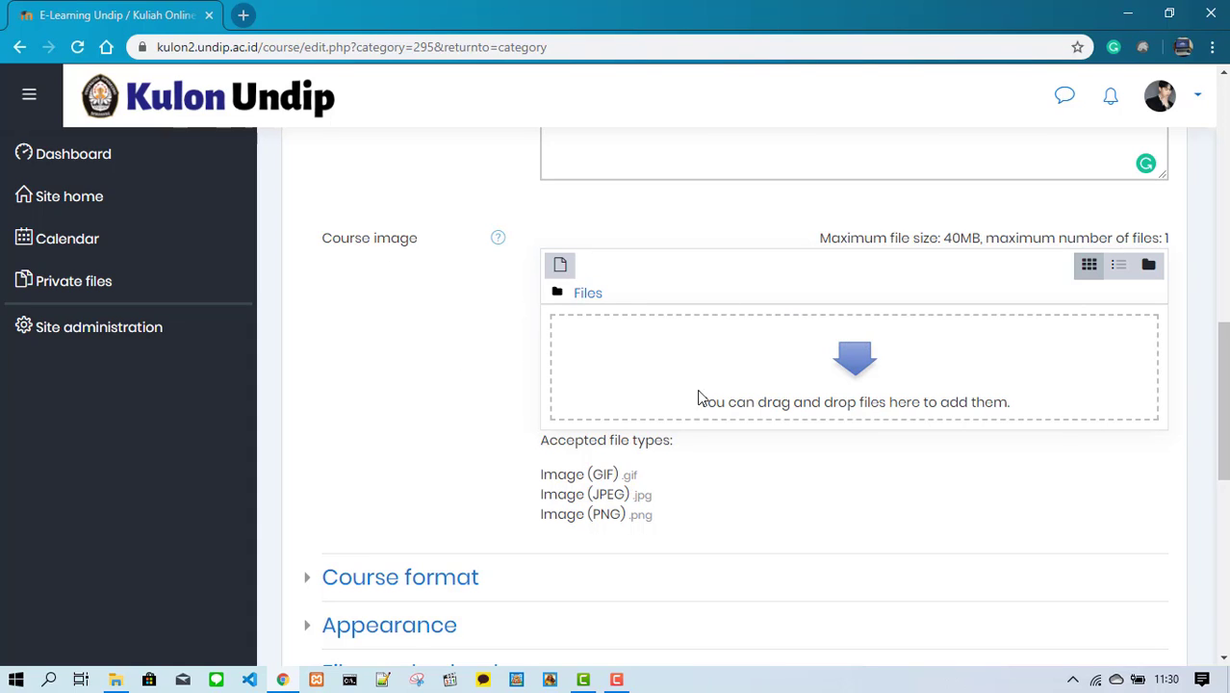
pyautogui.click(564, 278)
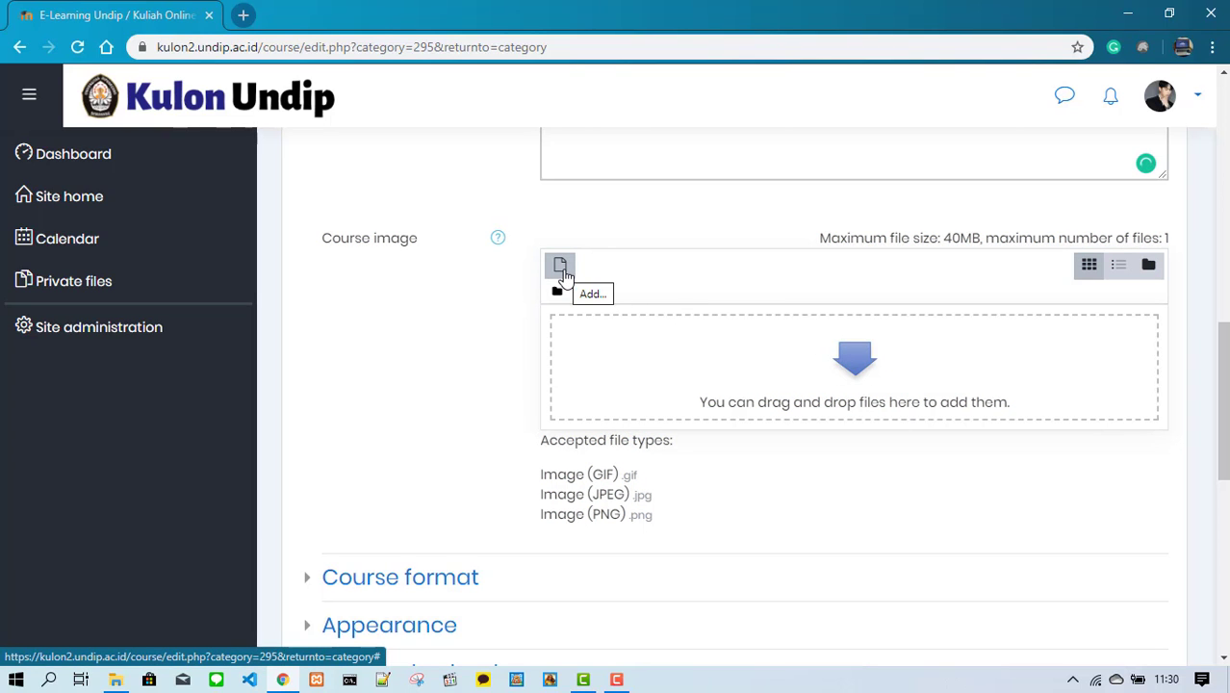
pyautogui.click(564, 277)
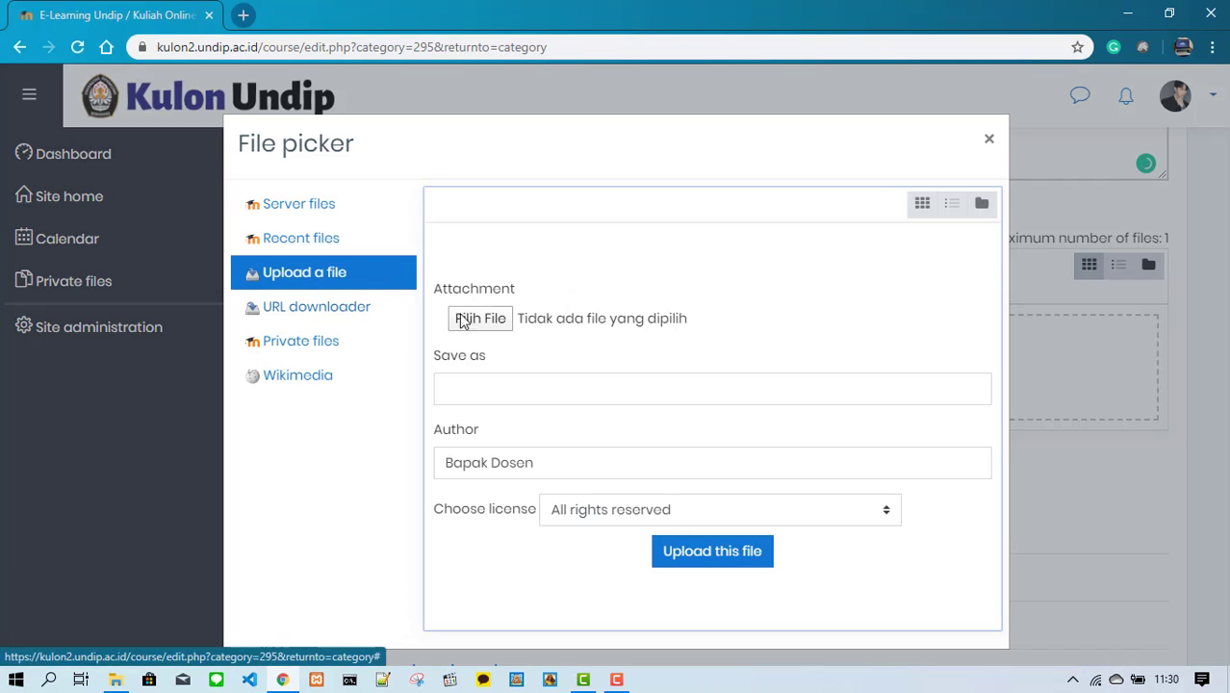
pyautogui.click(489, 326)
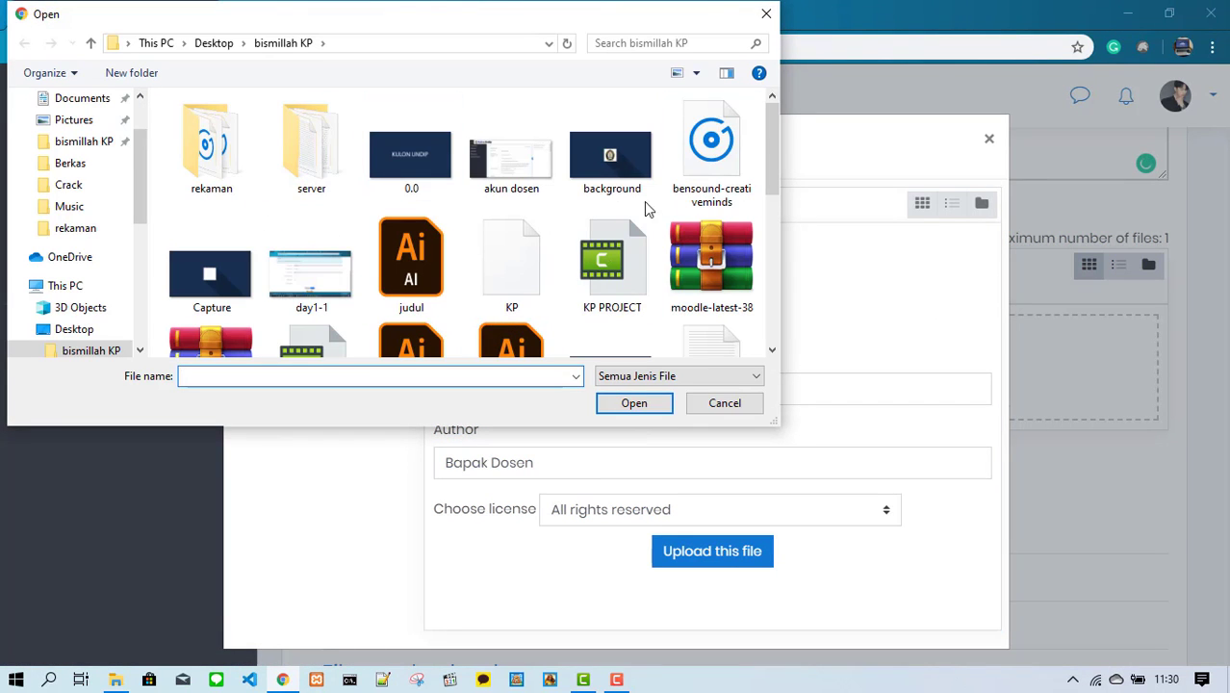
pyautogui.moveTo(770, 171); pyautogui.dragTo(761, 294)
pyautogui.click(709, 227)
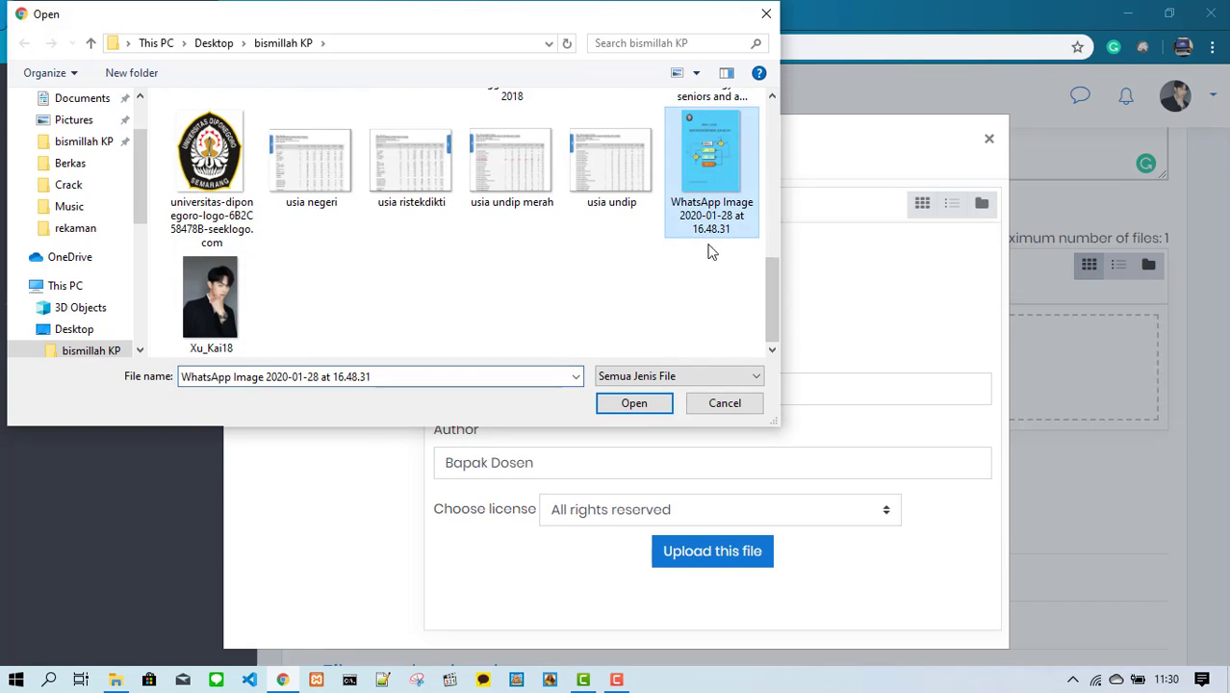
pyautogui.click(633, 402)
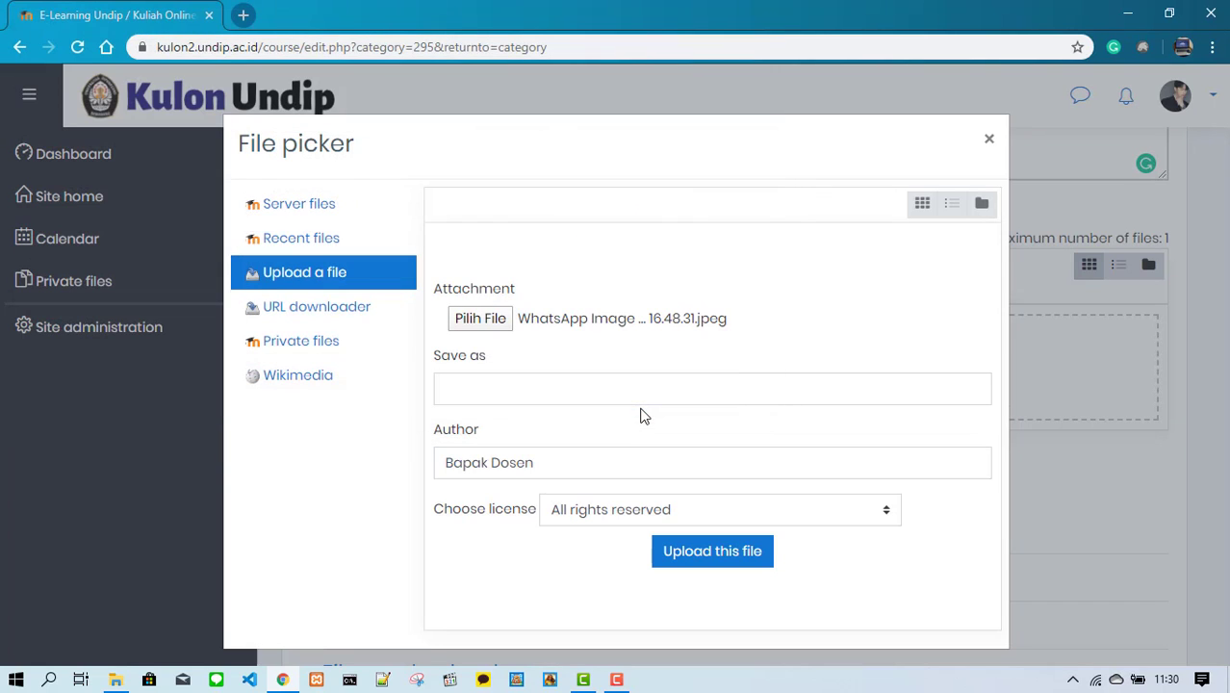
pyautogui.click(736, 561)
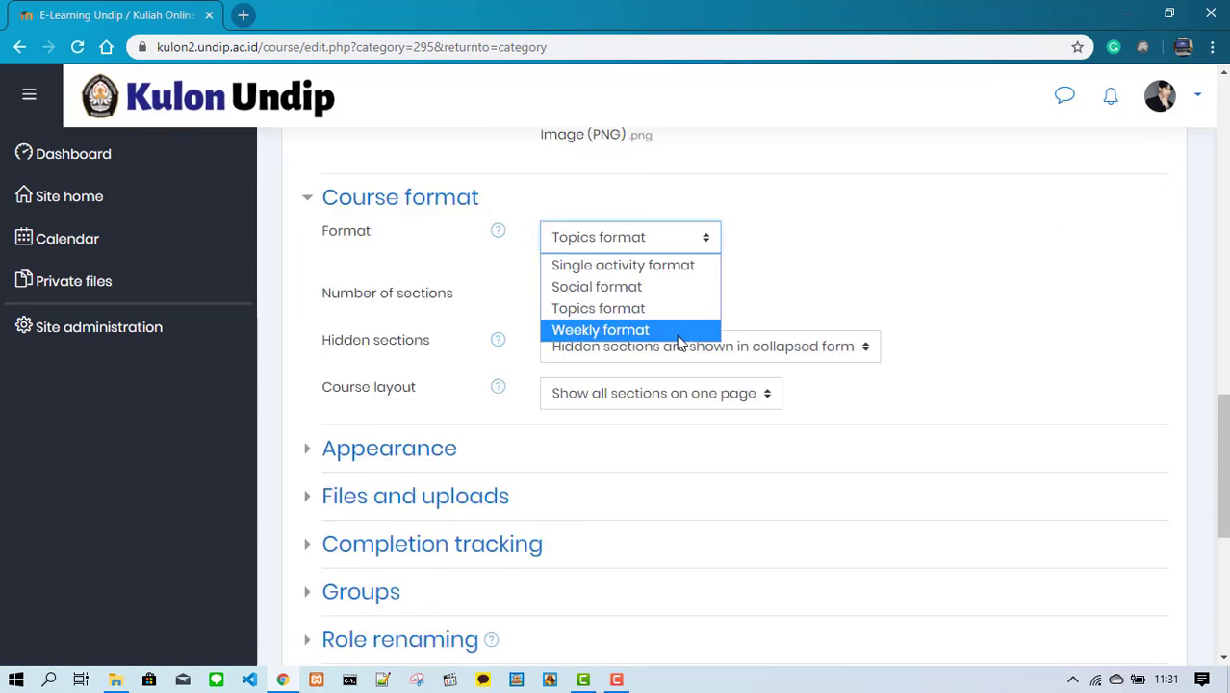
# Try Weekly format as the course format and switch it back to Topics format
pyautogui.click(632, 329)
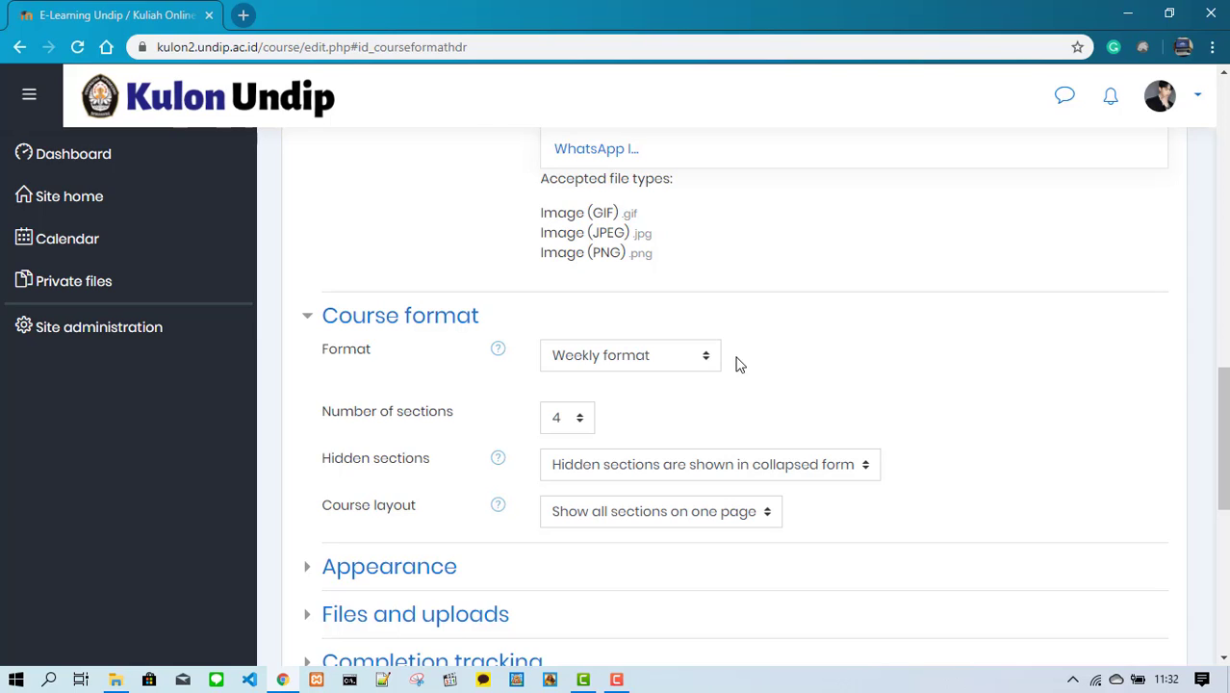
pyautogui.click(706, 356)
pyautogui.click(687, 430)
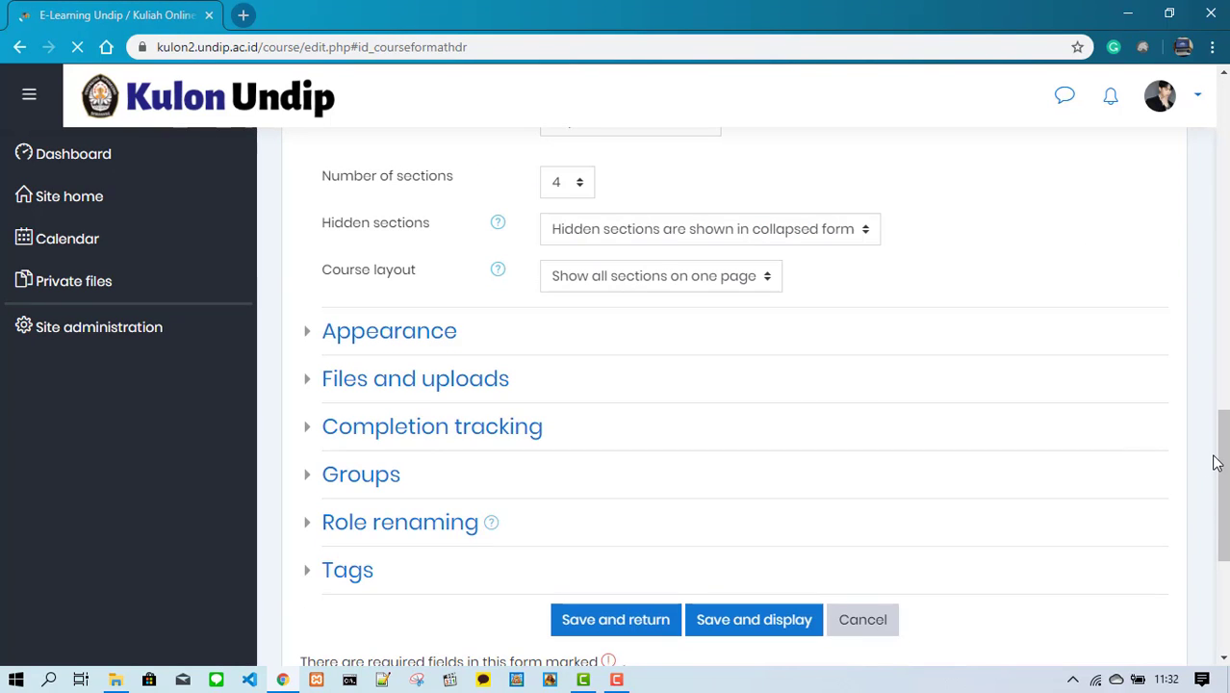
pyautogui.moveTo(1217, 458); pyautogui.dragTo(1217, 404)
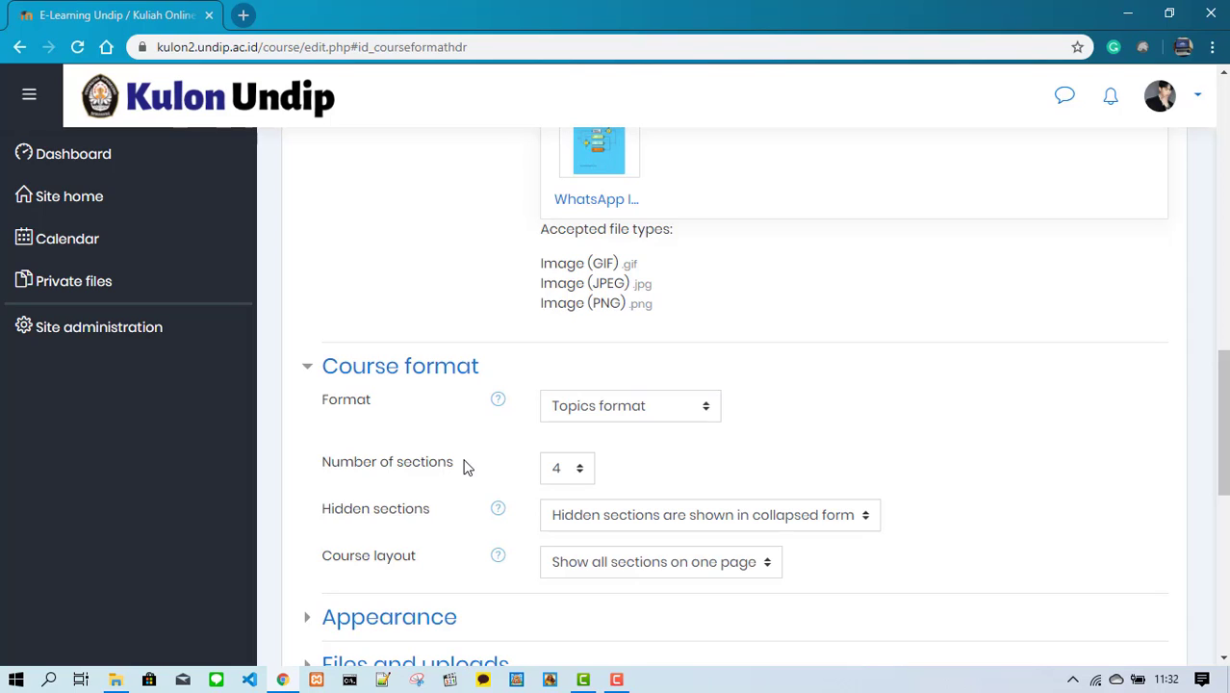
# Set the course format to Weekly format
pyautogui.click(709, 410)
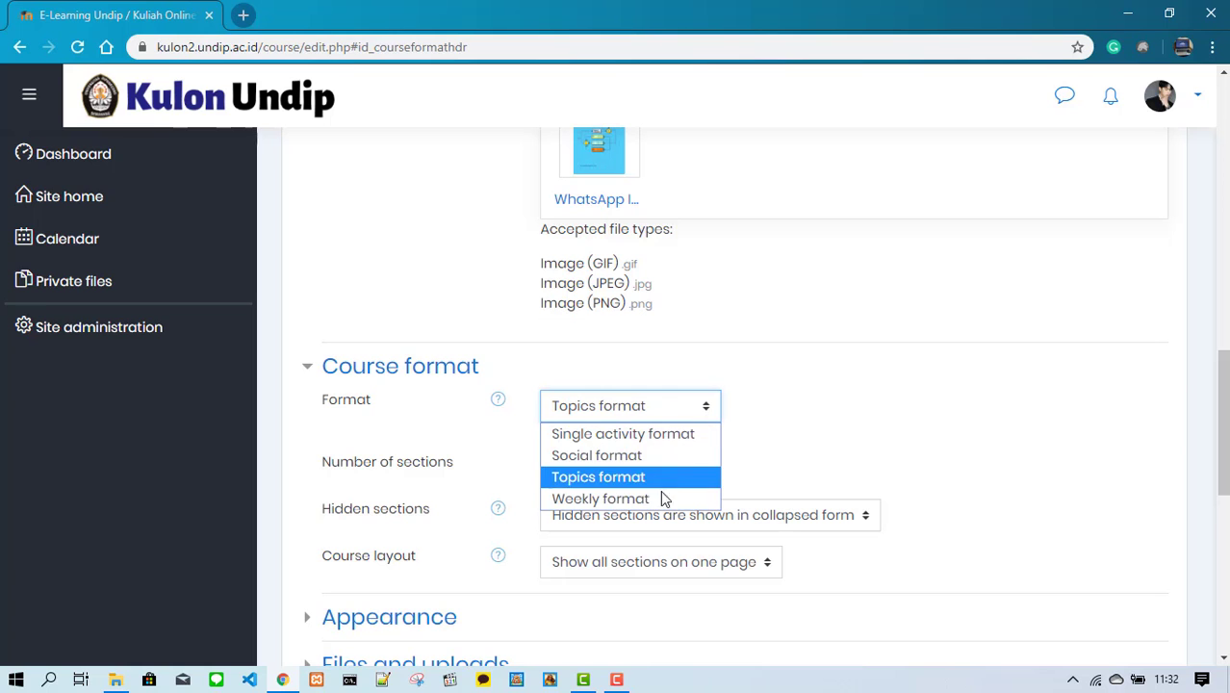
pyautogui.click(662, 498)
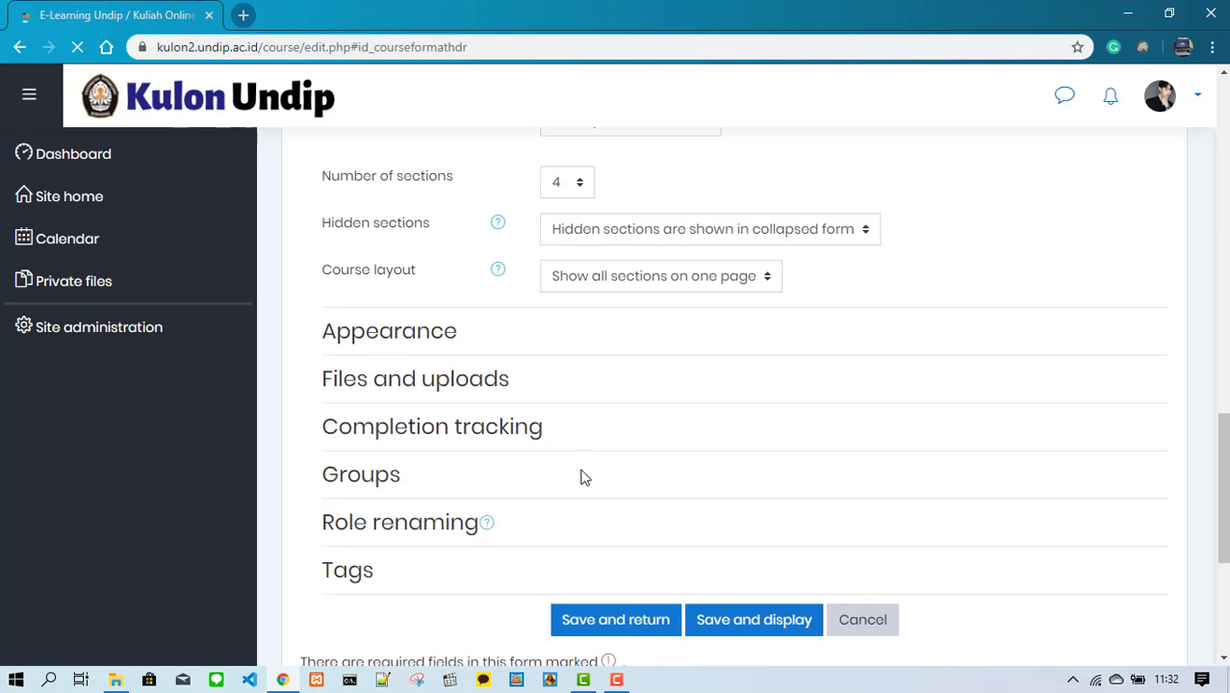
pyautogui.moveTo(1224, 476); pyautogui.dragTo(1226, 407)
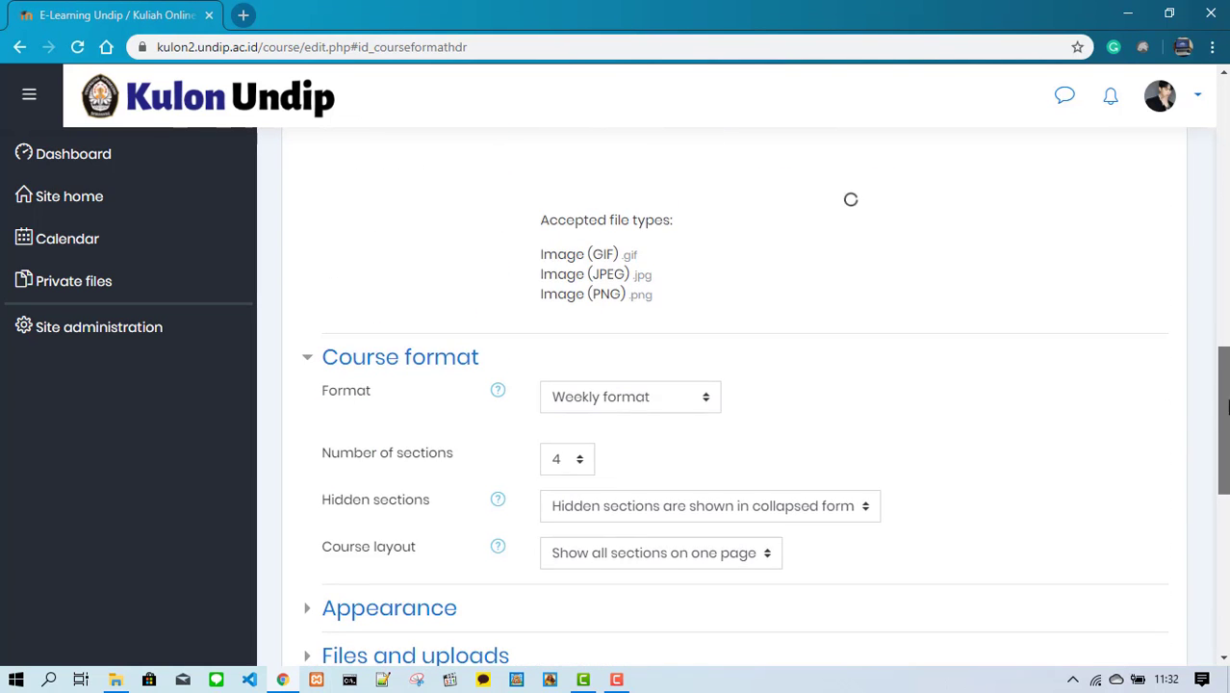
pyautogui.scroll(-3, 782, 488)
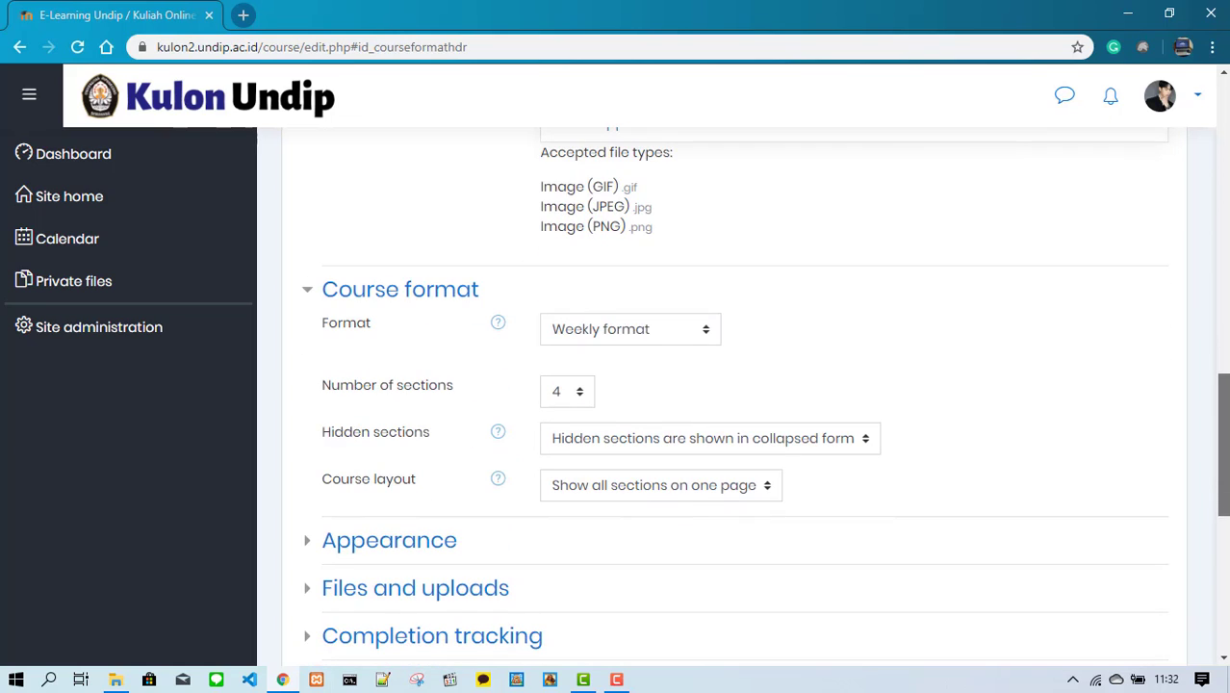
# Set the number of sections to 16 and keep the maximum upload size at Site upload limit (40MB)
pyautogui.click(582, 397)
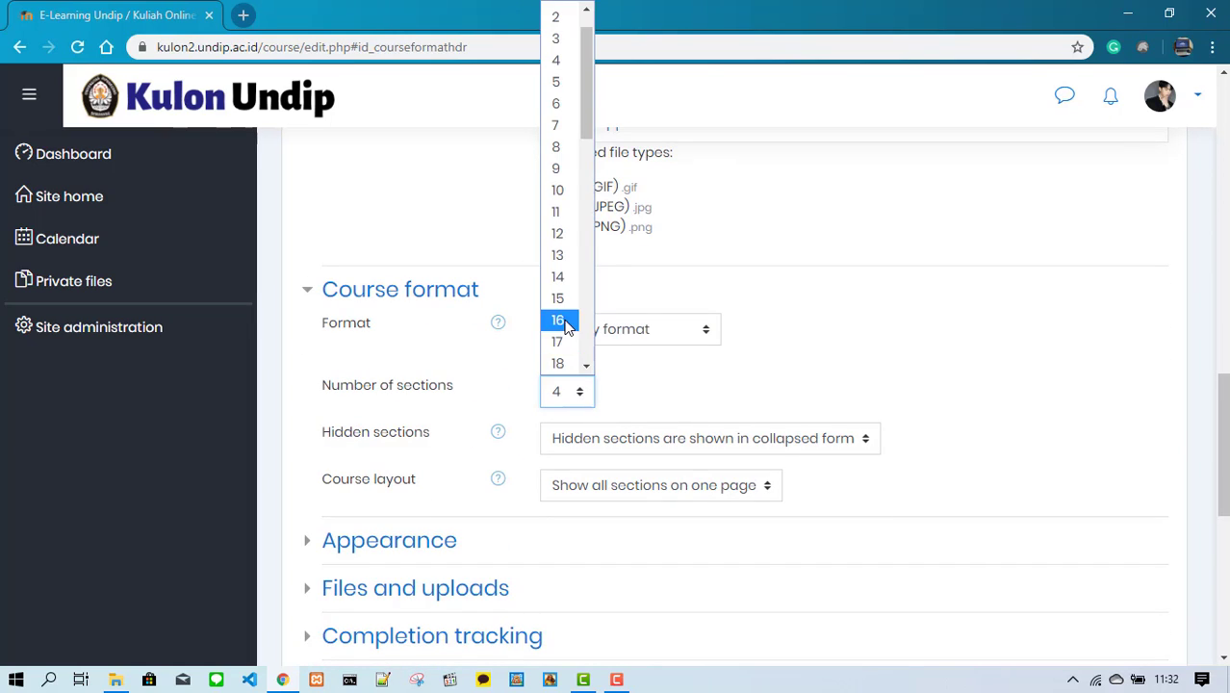
pyautogui.click(565, 327)
pyautogui.scroll(-3, 905, 466)
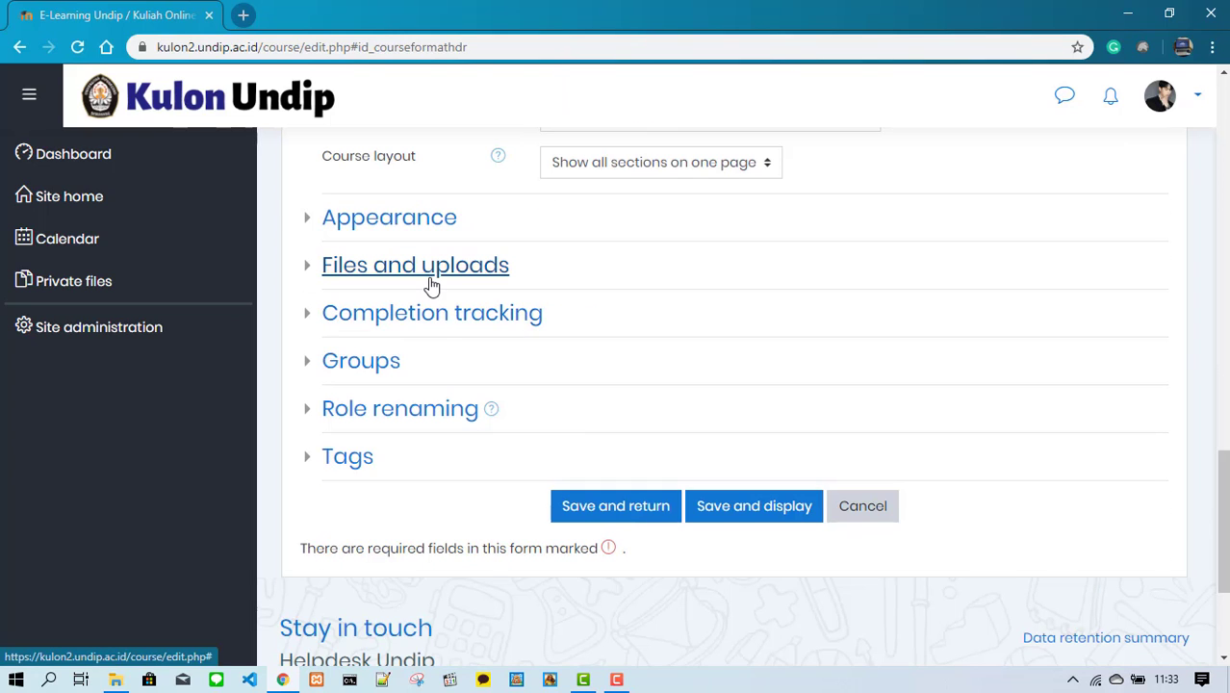
pyautogui.click(307, 266)
pyautogui.click(719, 305)
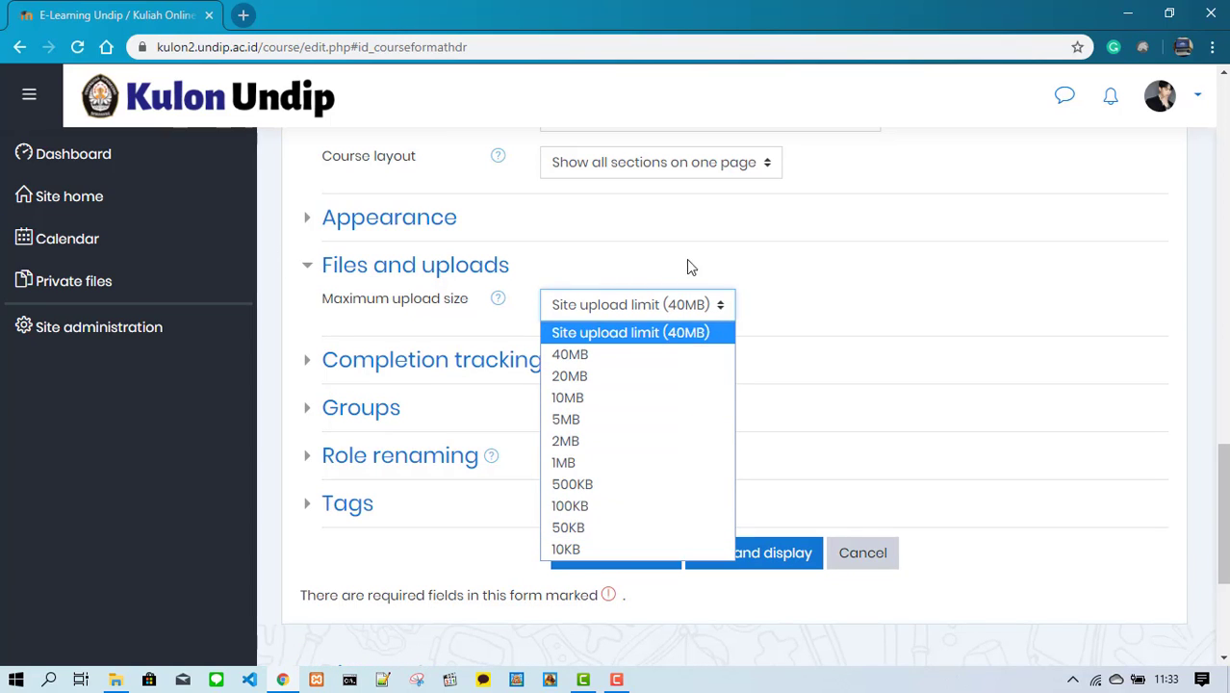
pyautogui.click(675, 332)
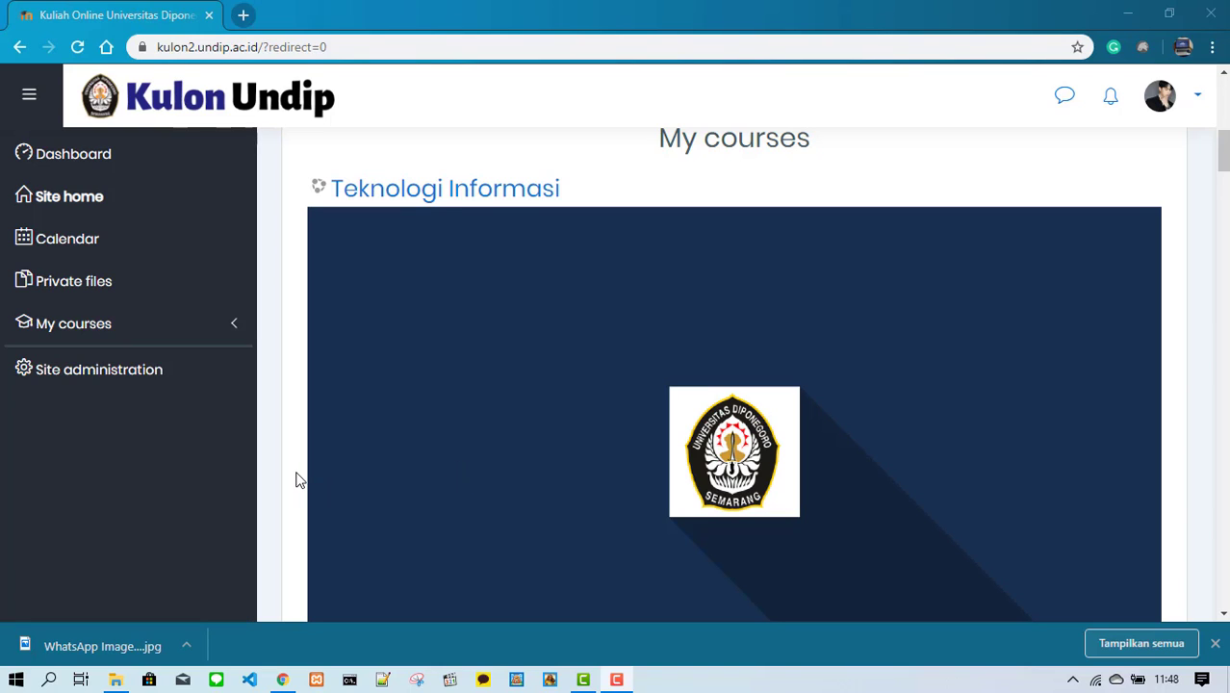
# Open the SKA2 course from the list of my courses
pyautogui.click(163, 327)
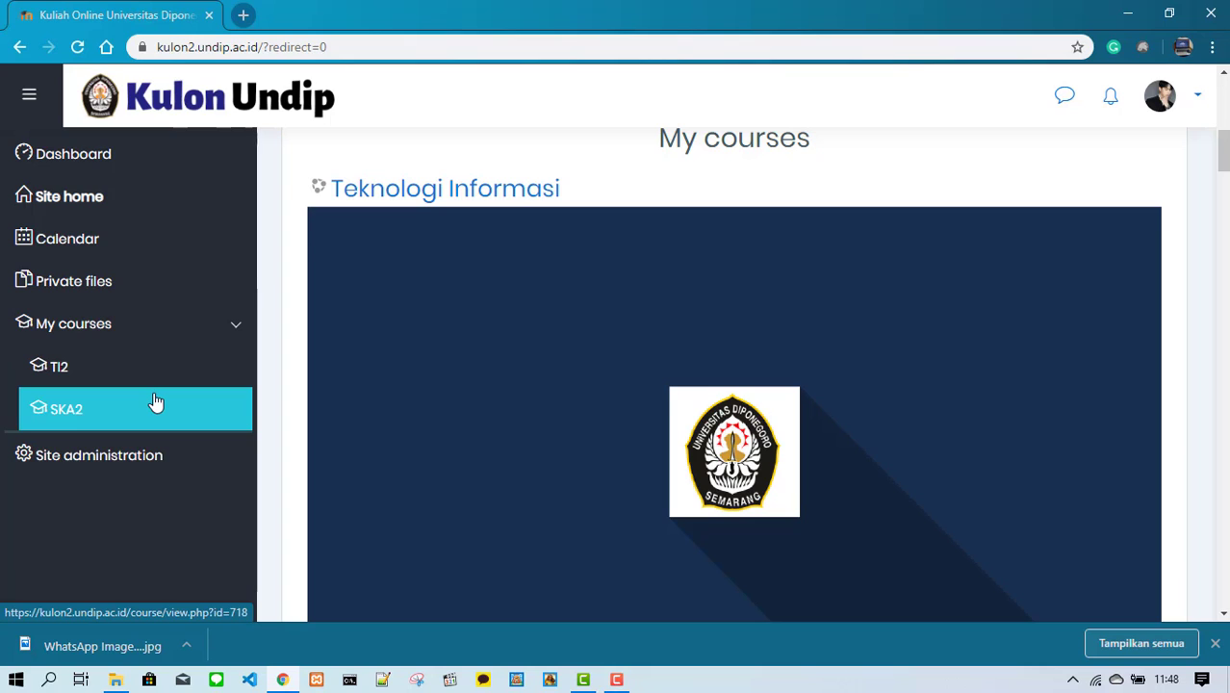
pyautogui.click(156, 402)
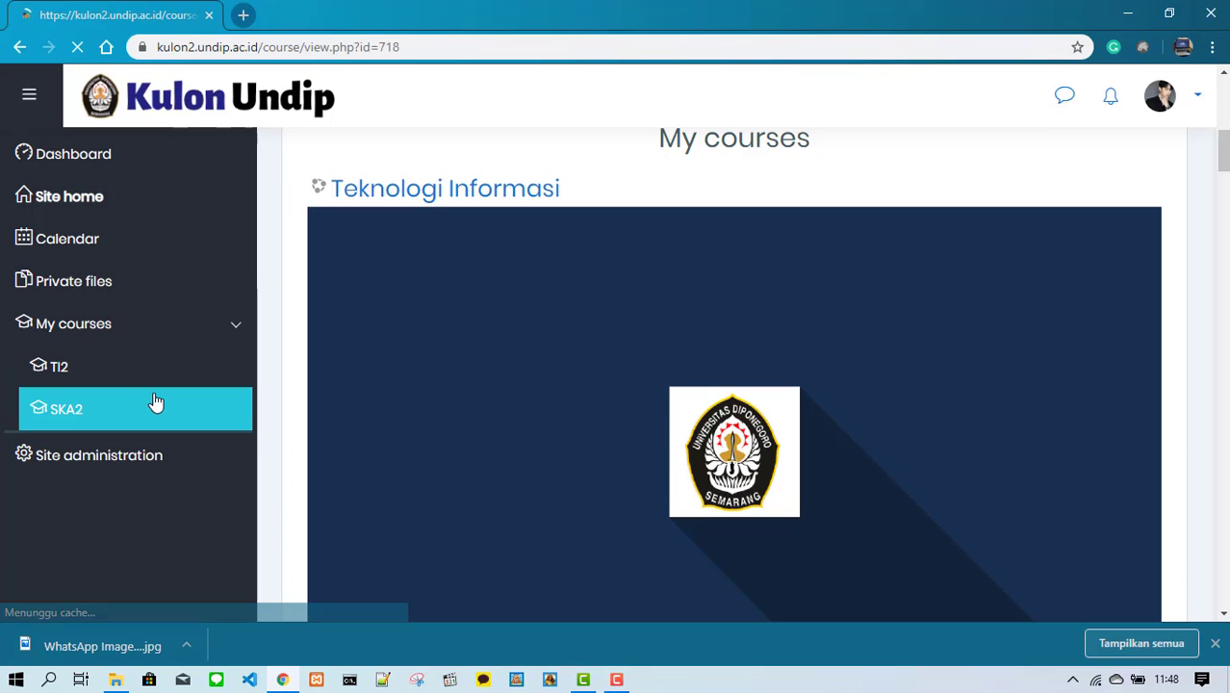